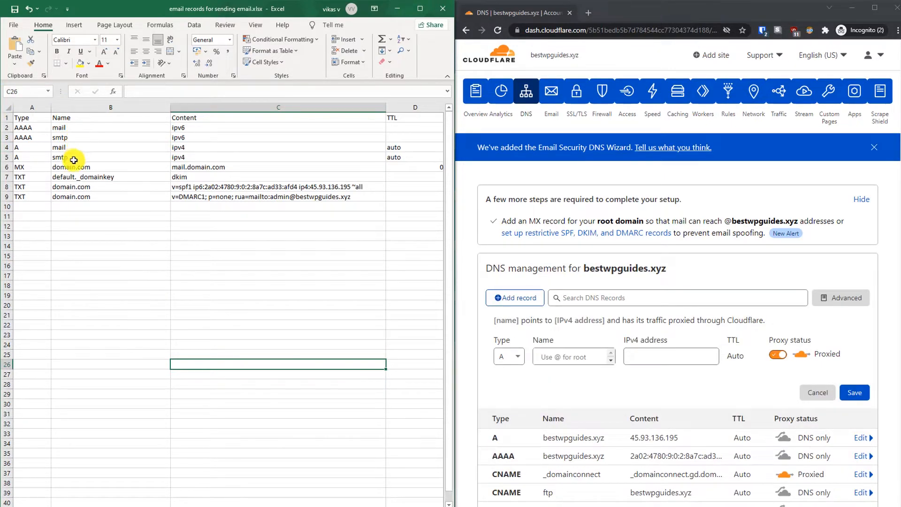
Step: Begin a new A record named mail
{"action": "left_click", "coordinate": [515, 358]}
{"action": "left_click", "coordinate": [515, 357]}
{"action": "left_click", "coordinate": [565, 356]}
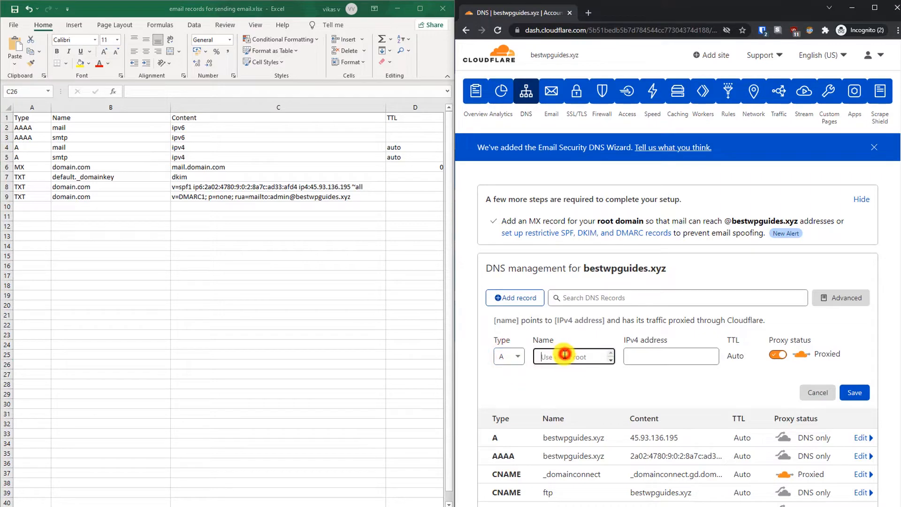
{"action": "type", "text": "mail"}
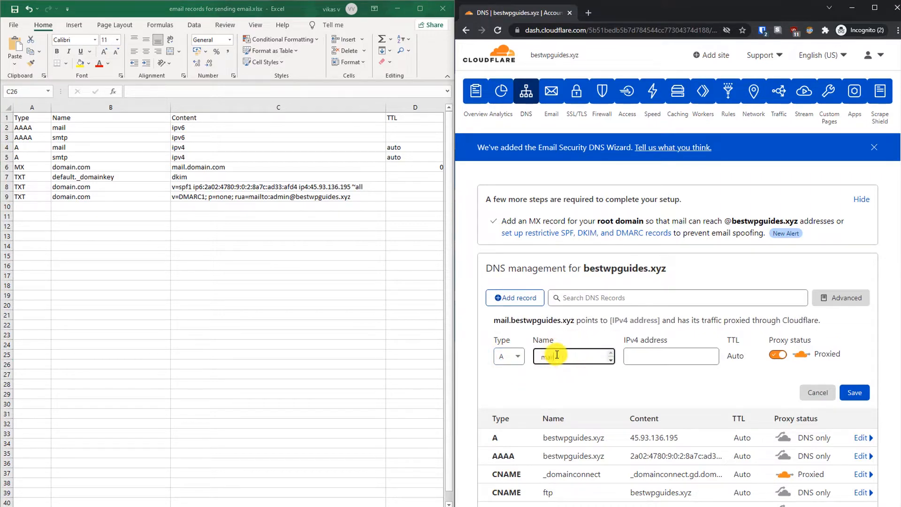
{"action": "left_click", "coordinate": [648, 359]}
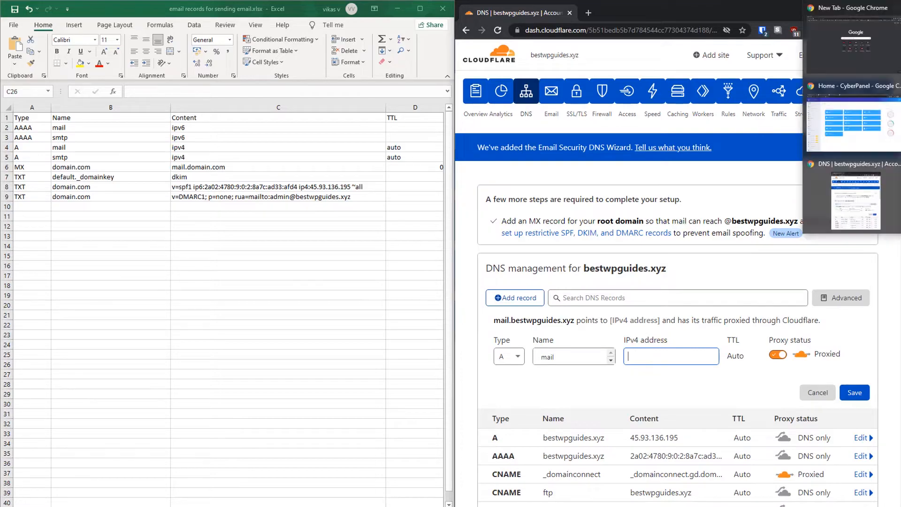
Step: Copy the server's SSH IP 45.93.136.195 from the Hostinger server page
{"action": "left_click", "coordinate": [885, 123]}
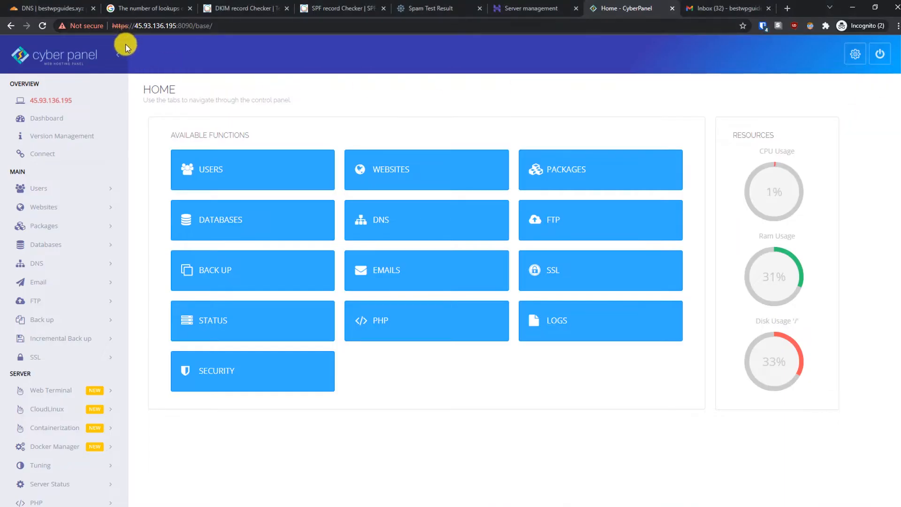
{"action": "left_click", "coordinate": [552, 7]}
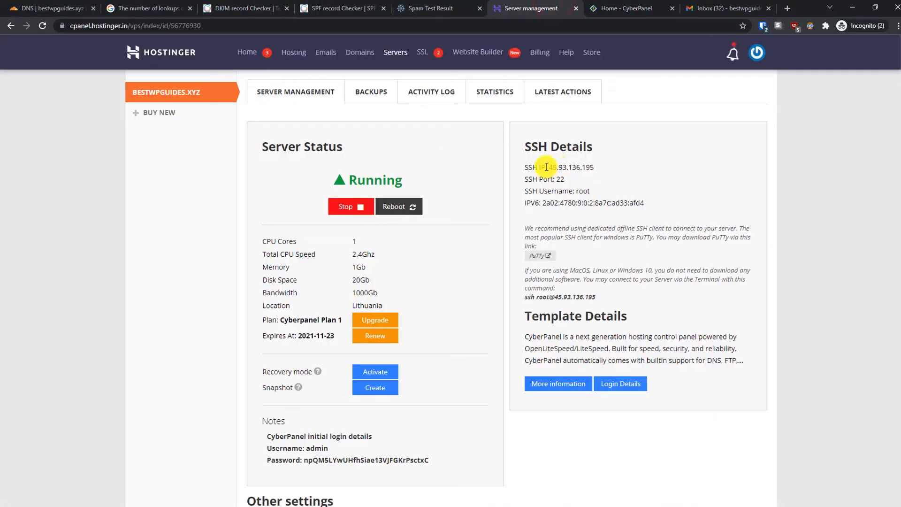
{"action": "left_click_drag", "start_coordinate": [550, 167], "coordinate": [593, 167]}
{"action": "key", "text": "super+c"}
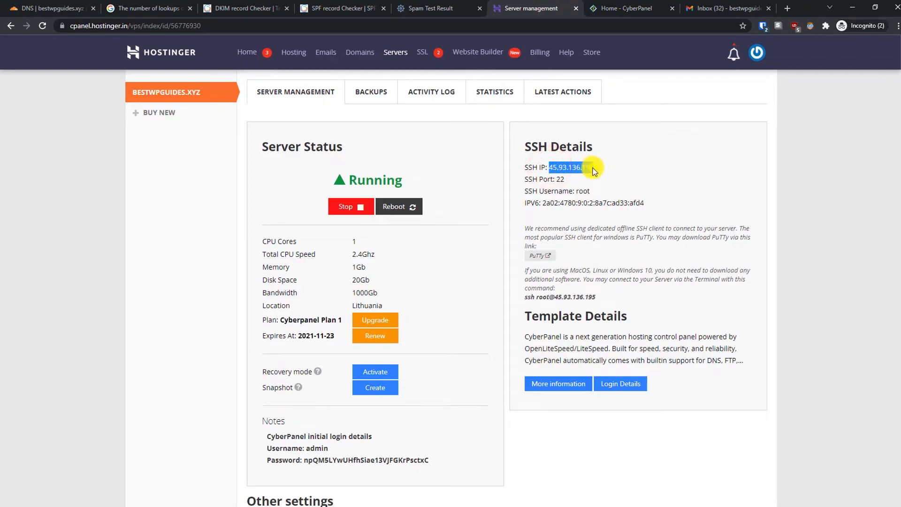
{"action": "key", "text": "super+Left"}
{"action": "right_click", "coordinate": [289, 199]}
{"action": "left_click", "coordinate": [310, 203]}
Step: Paste 45.93.136.195 as the mail record's address, make it DNS only, and save
{"action": "left_click", "coordinate": [648, 355]}
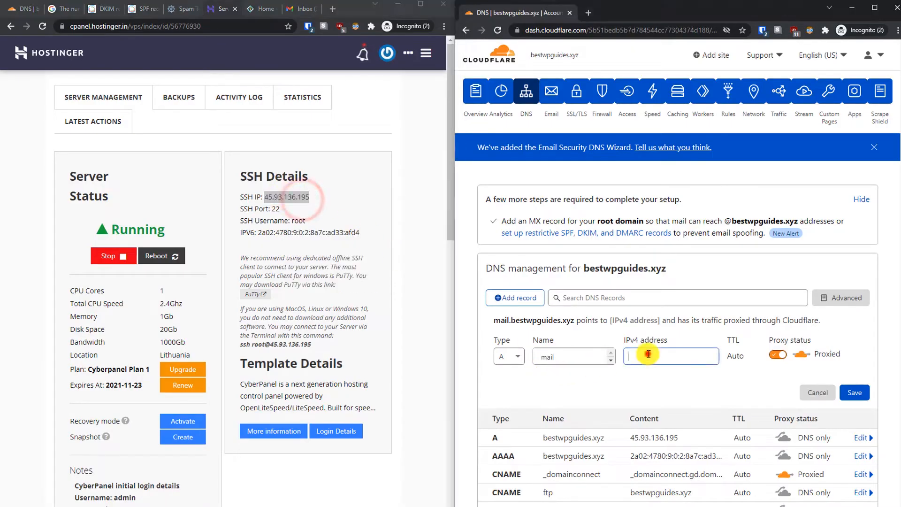
{"action": "right_click", "coordinate": [648, 354]}
{"action": "left_click", "coordinate": [672, 429]}
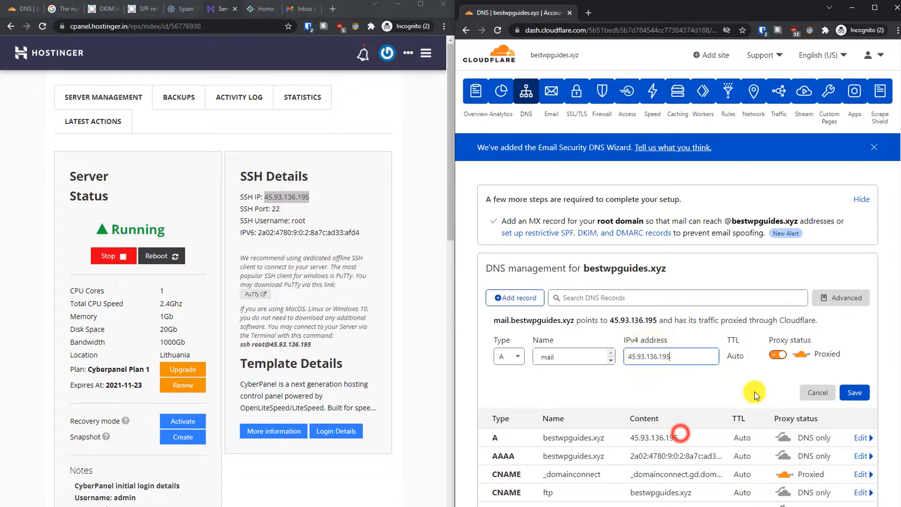
{"action": "left_click", "coordinate": [778, 354]}
{"action": "left_click", "coordinate": [854, 392]}
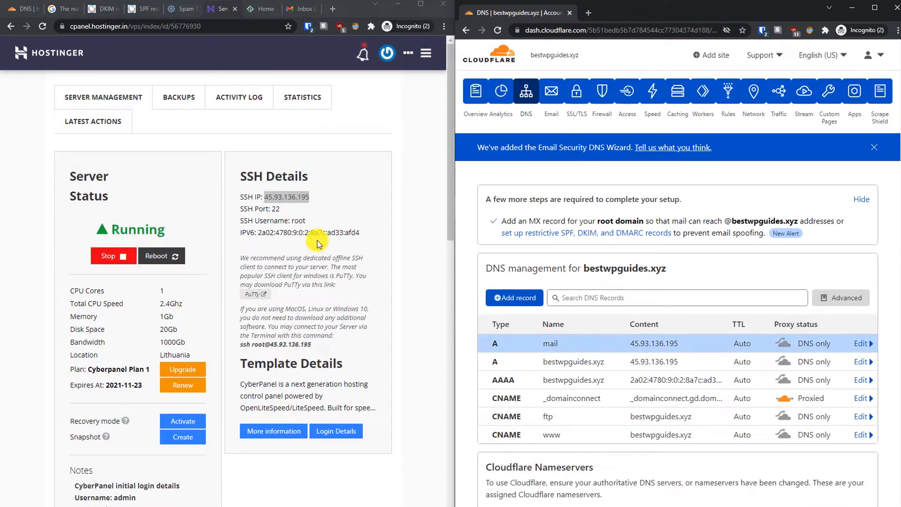
Step: Add a DNS-only A record named smtp pointing to 45.93.136.195
{"action": "left_click", "coordinate": [498, 291]}
{"action": "left_click", "coordinate": [547, 357]}
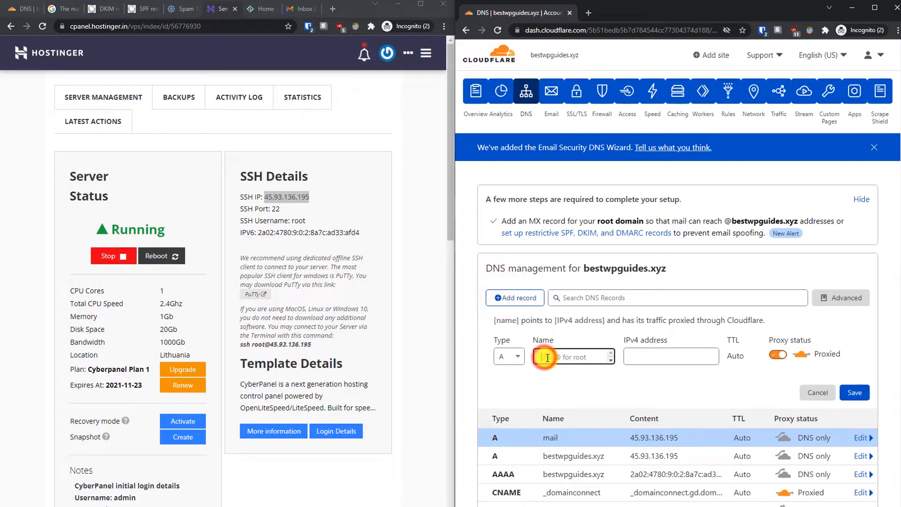
{"action": "type", "text": "smtp"}
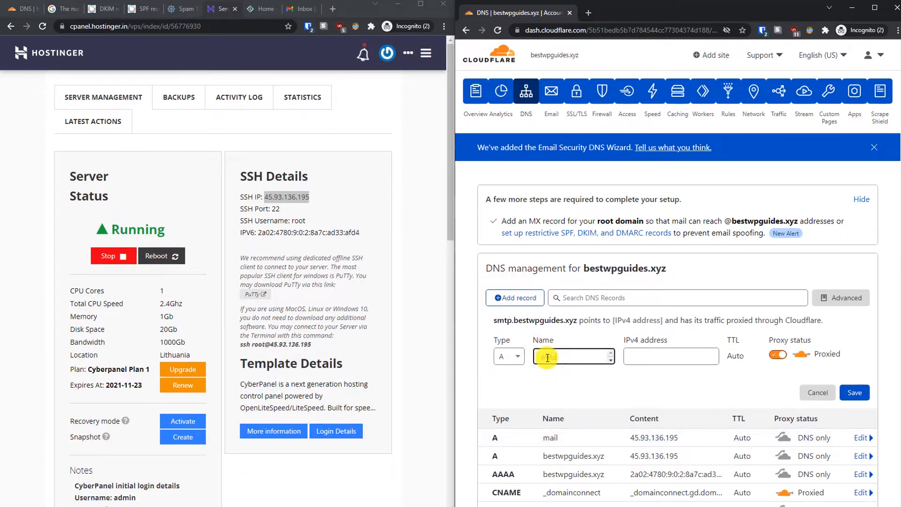
{"action": "left_click", "coordinate": [662, 350]}
{"action": "key", "text": "ctrl+v"}
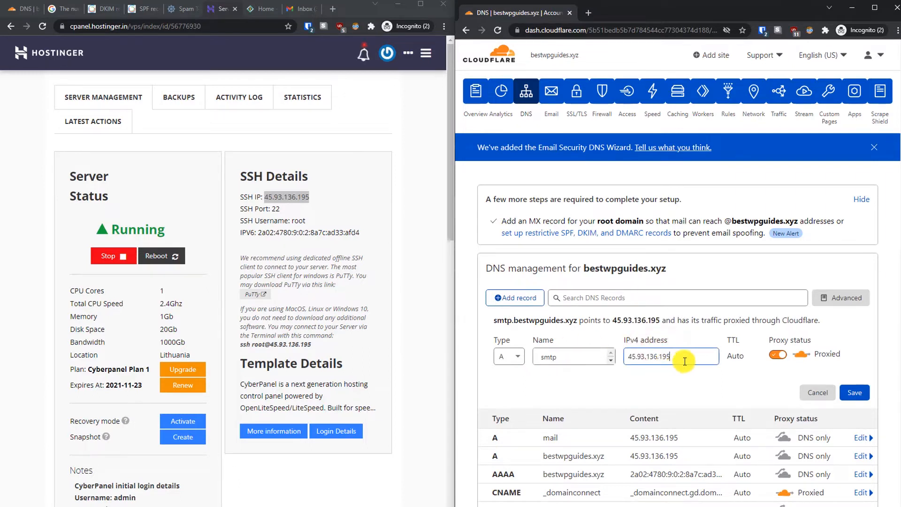
{"action": "left_click", "coordinate": [777, 354]}
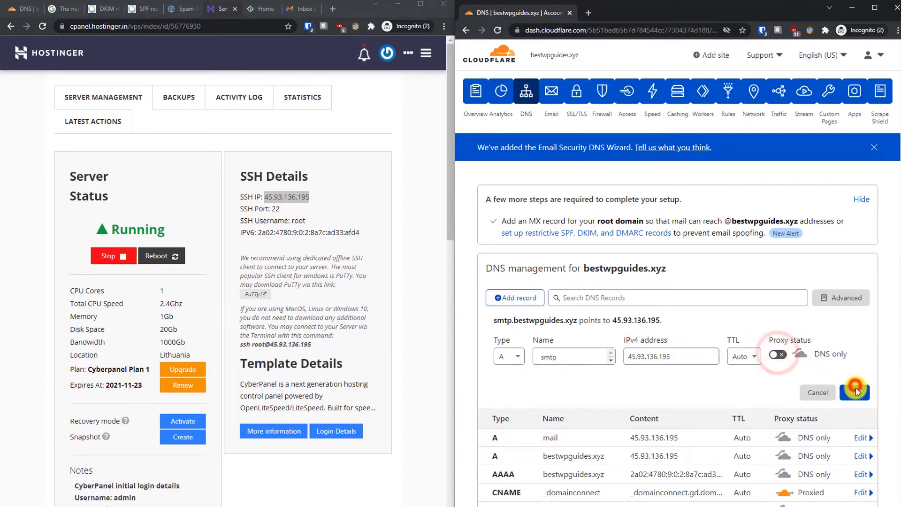
{"action": "left_click", "coordinate": [854, 391]}
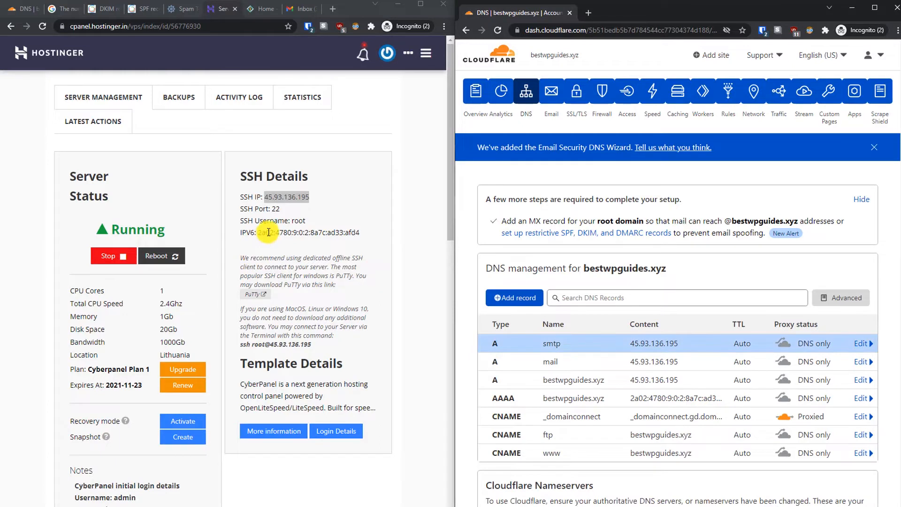
Step: Copy the server's IPv6 address from the Hostinger page
{"action": "left_click_drag", "start_coordinate": [257, 234], "coordinate": [359, 233]}
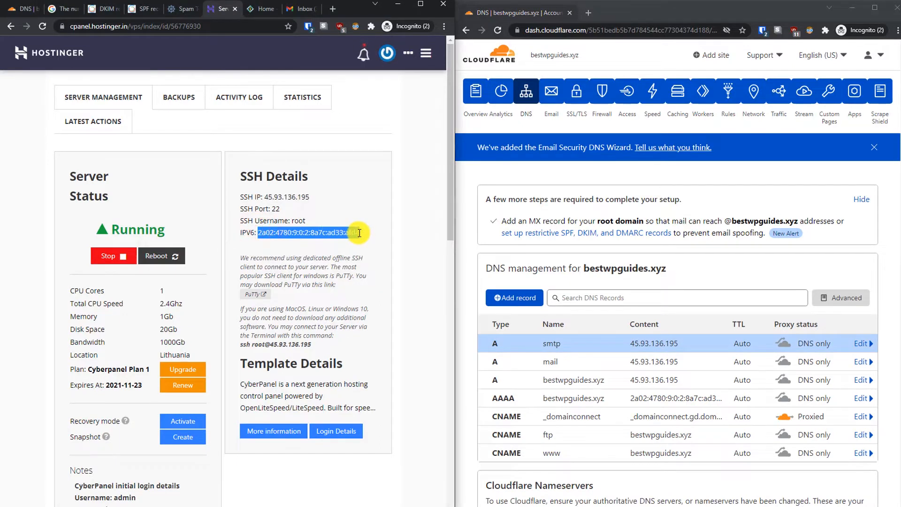
{"action": "right_click", "coordinate": [359, 232]}
{"action": "left_click", "coordinate": [365, 238]}
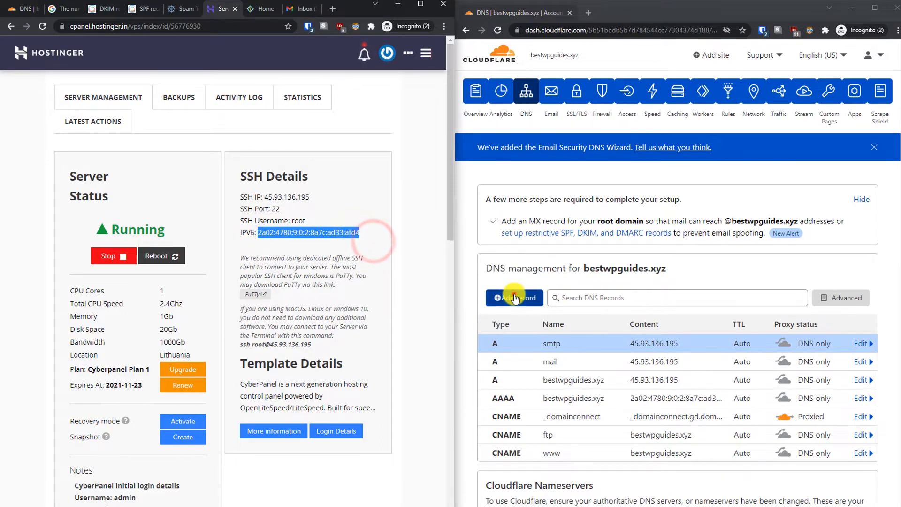
Step: Add a DNS-only AAAA record named mail pointing to 2a02:4780:9:0:2:8a7c:ad33:afd4
{"action": "left_click", "coordinate": [515, 296]}
{"action": "left_click", "coordinate": [510, 356]}
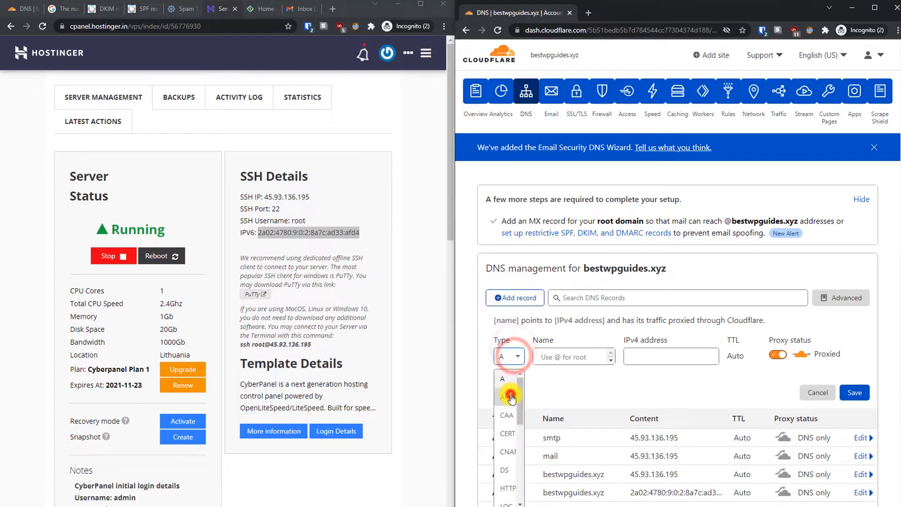
{"action": "left_click", "coordinate": [510, 394]}
{"action": "right_click", "coordinate": [552, 354]}
{"action": "left_click", "coordinate": [544, 355]}
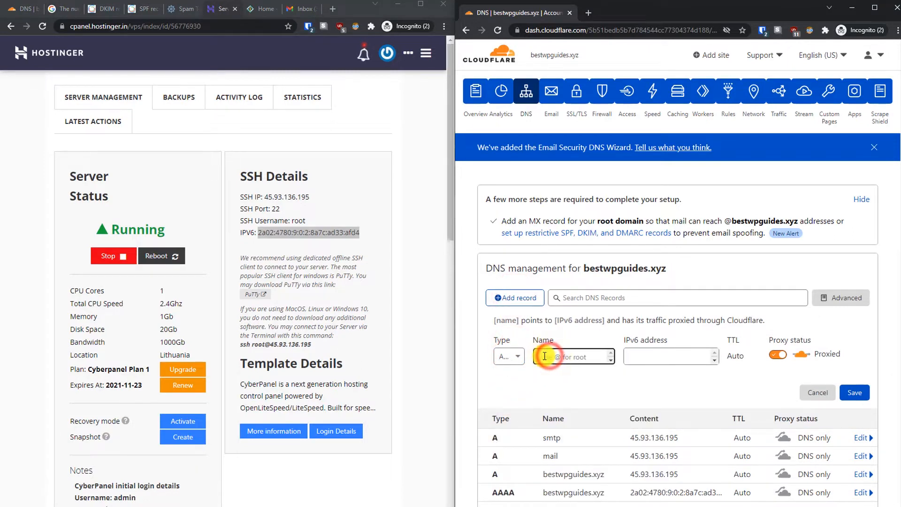
{"action": "type", "text": "mail"}
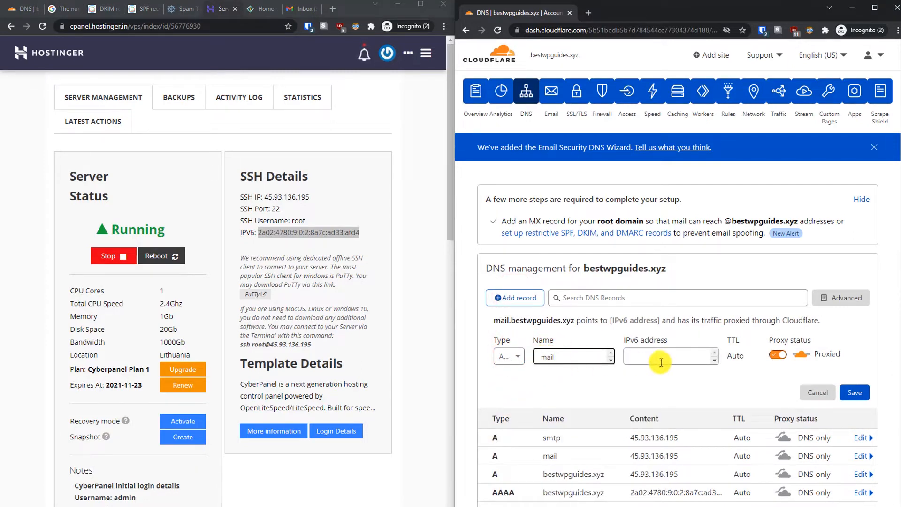
{"action": "left_click", "coordinate": [661, 356]}
{"action": "right_click", "coordinate": [660, 356]}
{"action": "left_click", "coordinate": [685, 252]}
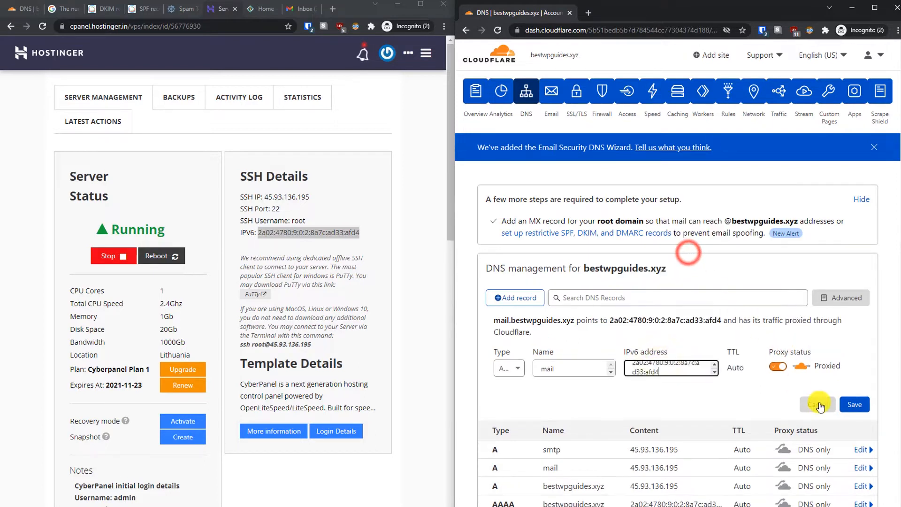
{"action": "left_click", "coordinate": [790, 368]}
{"action": "left_click", "coordinate": [855, 392]}
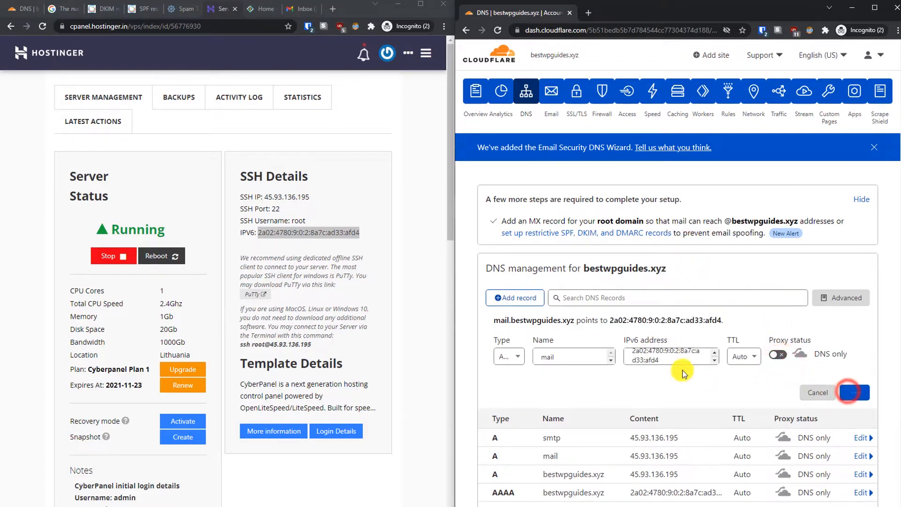
Step: Add a DNS-only AAAA record named smtp with the same IPv6 address
{"action": "left_click", "coordinate": [513, 297]}
{"action": "left_click", "coordinate": [506, 357]}
{"action": "left_click", "coordinate": [511, 399]}
{"action": "left_click", "coordinate": [546, 349]}
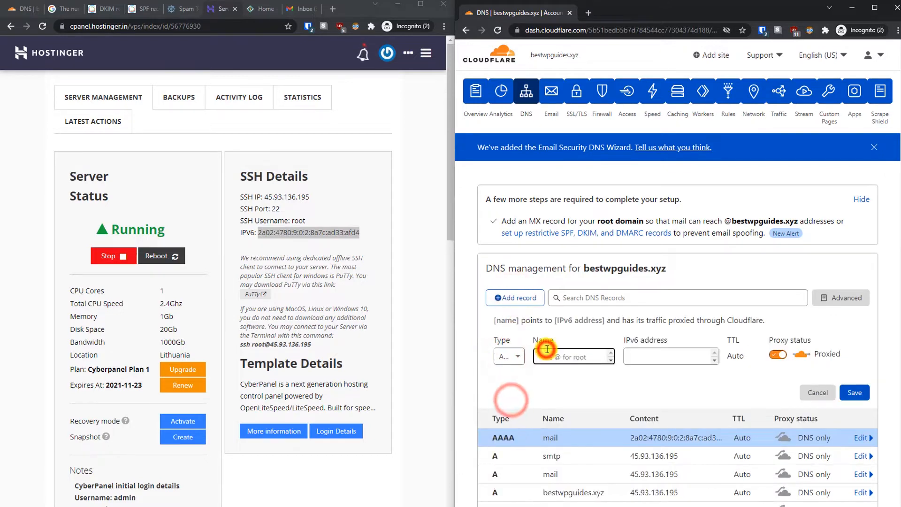
{"action": "type", "text": "smtp"}
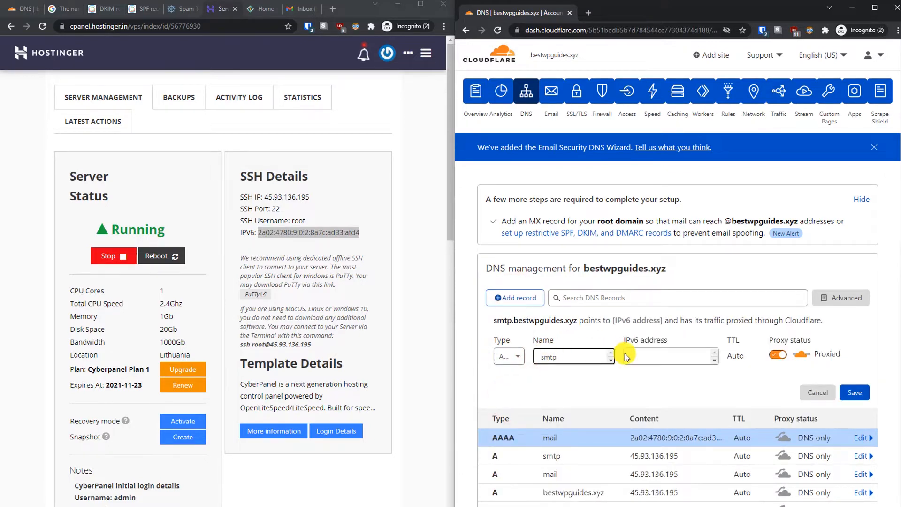
{"action": "left_click", "coordinate": [659, 355]}
{"action": "right_click", "coordinate": [659, 355]}
{"action": "left_click", "coordinate": [696, 425]}
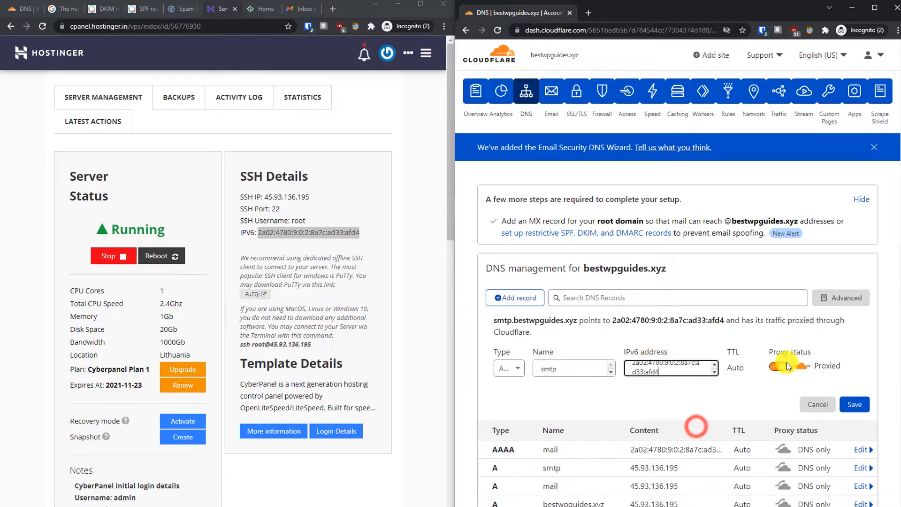
{"action": "left_click", "coordinate": [776, 363]}
{"action": "left_click", "coordinate": [855, 392]}
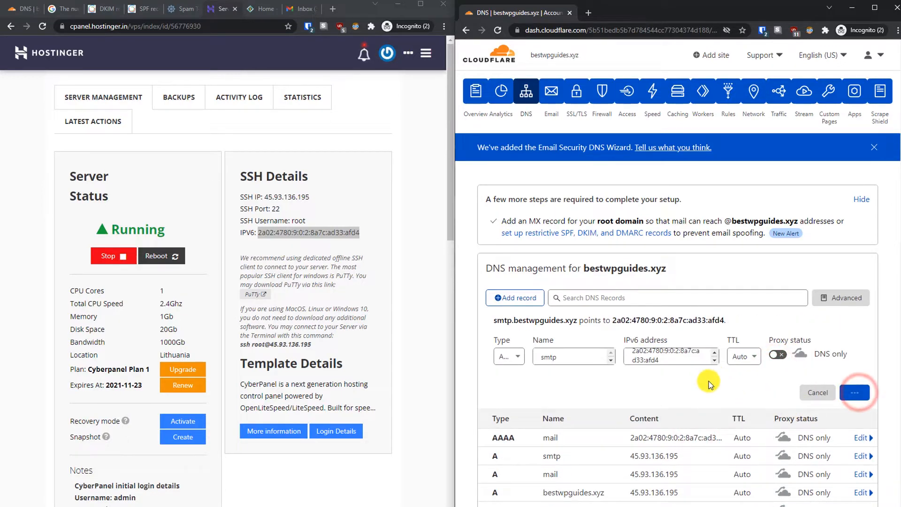
{"action": "left_click", "coordinate": [900, 202]}
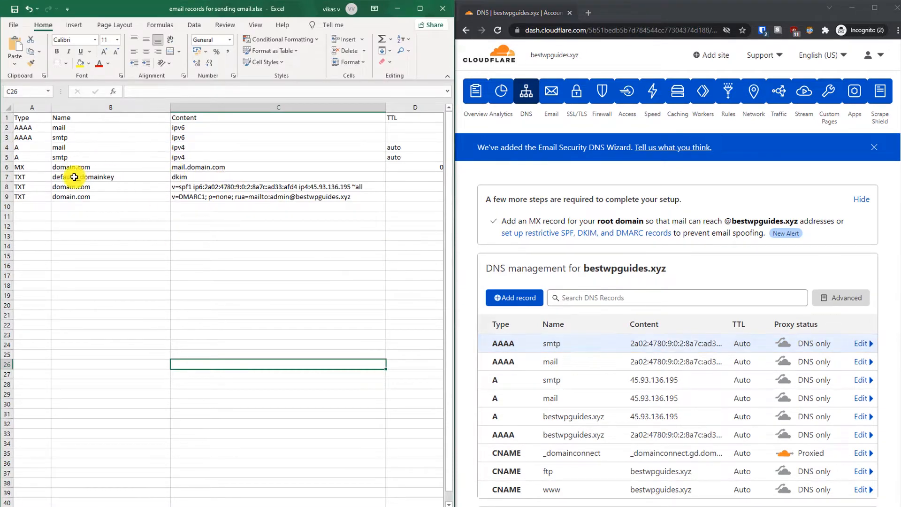
Step: Start an MX record and set its name to bestwpguides.xyz, copied from the help text
{"action": "left_click", "coordinate": [514, 296]}
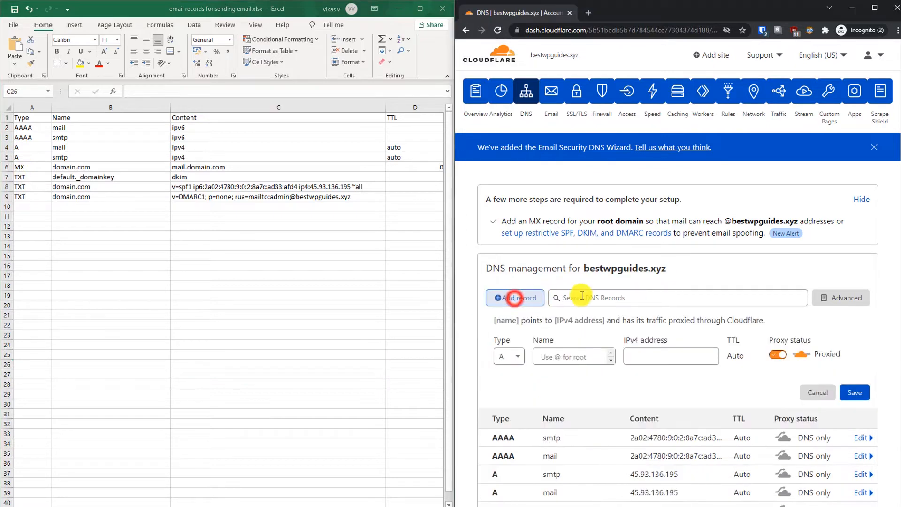
{"action": "left_click", "coordinate": [515, 353]}
{"action": "type", "text": "m"}
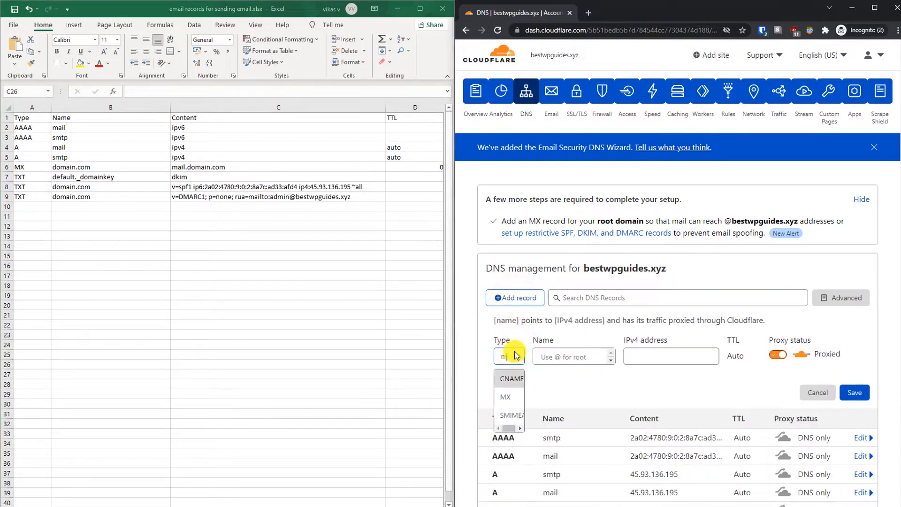
{"action": "left_click", "coordinate": [507, 396]}
{"action": "left_click", "coordinate": [566, 355]}
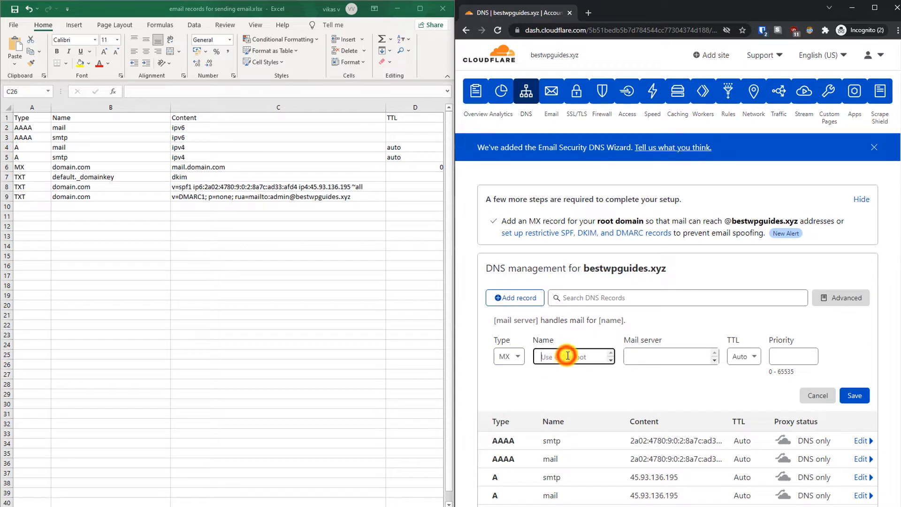
{"action": "type", "text": "@"}
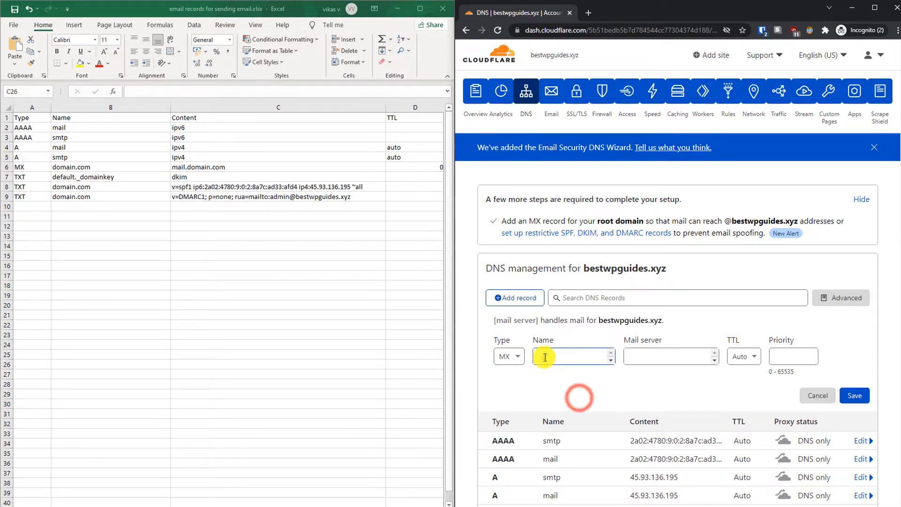
{"action": "left_click_drag", "start_coordinate": [601, 321], "coordinate": [657, 320]}
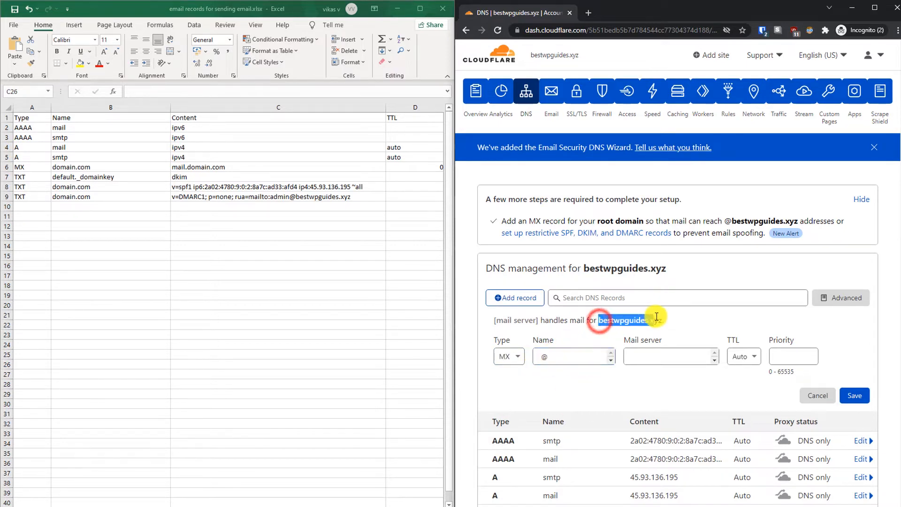
{"action": "right_click", "coordinate": [662, 325]}
{"action": "left_click", "coordinate": [664, 325]}
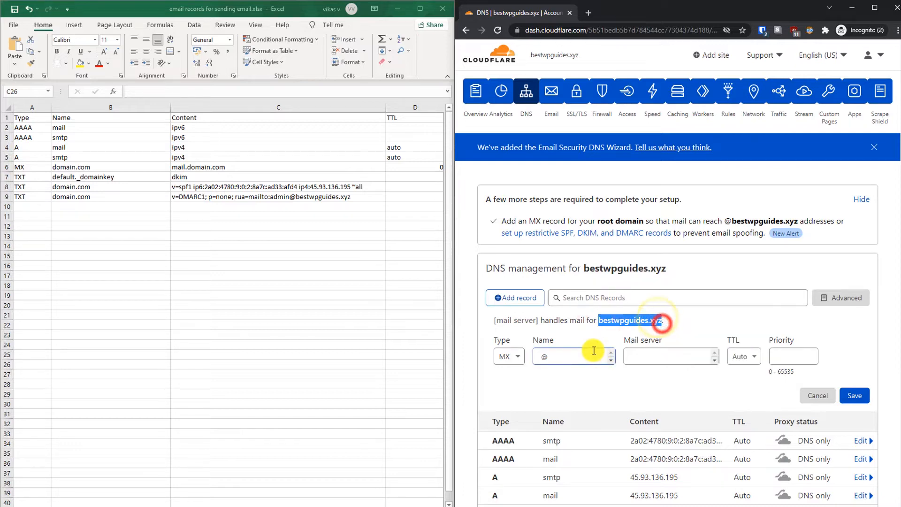
{"action": "double_click", "coordinate": [580, 355]}
{"action": "key", "text": "ctrl+v"}
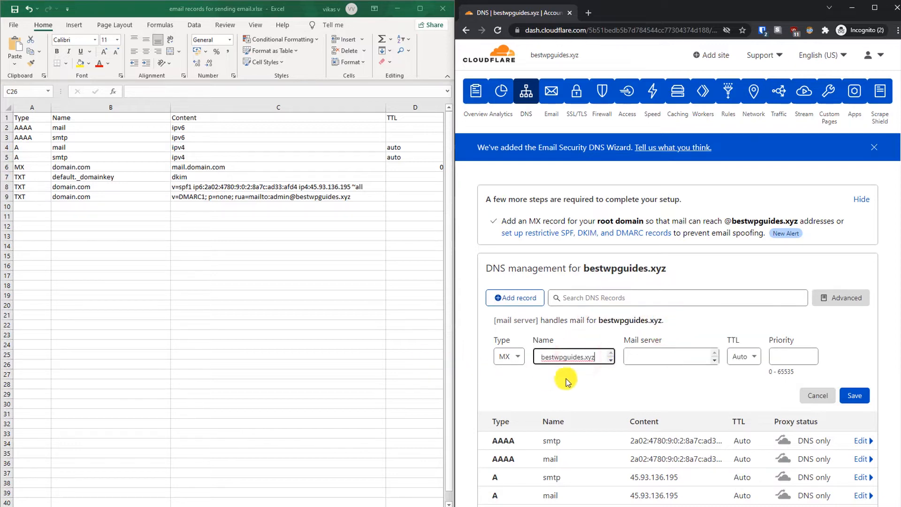
Step: Set mail server mail.bestwpguides.xyz with priority 0 and save the MX record
{"action": "left_click", "coordinate": [655, 355]}
{"action": "type", "text": "mail."}
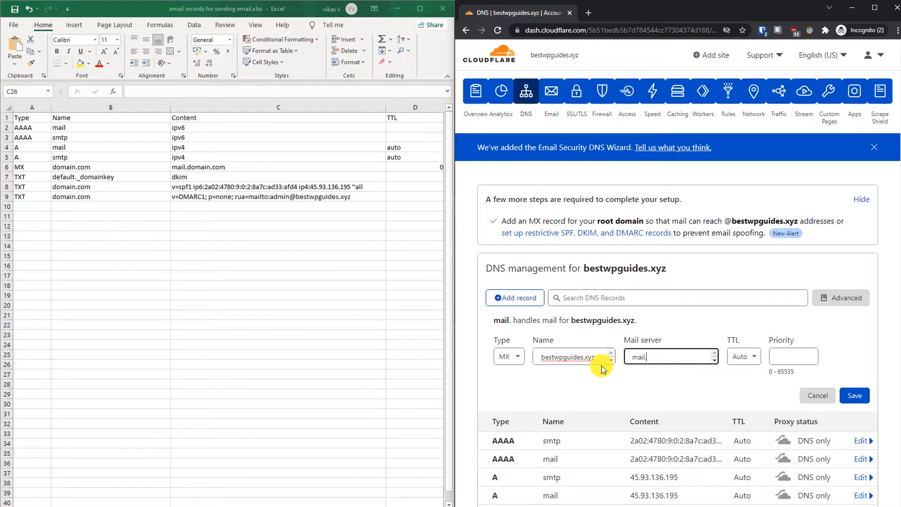
{"action": "key", "text": "ctrl+v"}
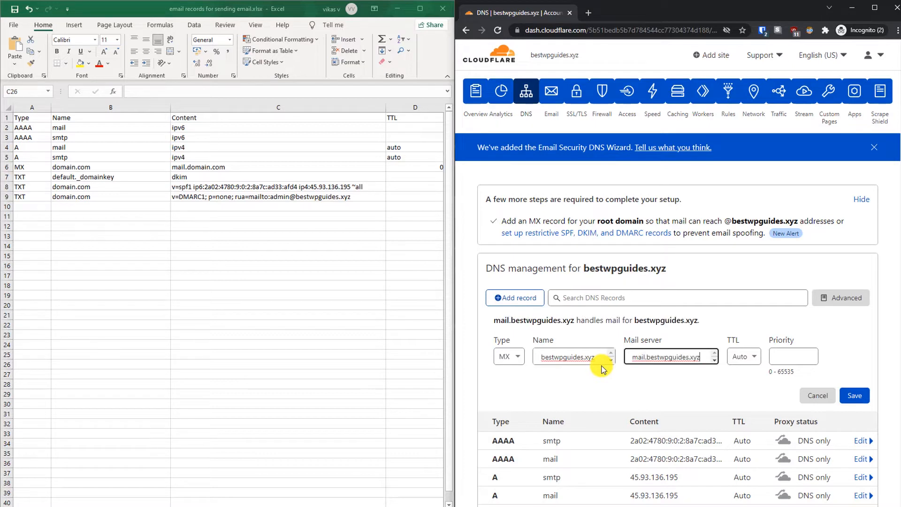
{"action": "left_click", "coordinate": [786, 354]}
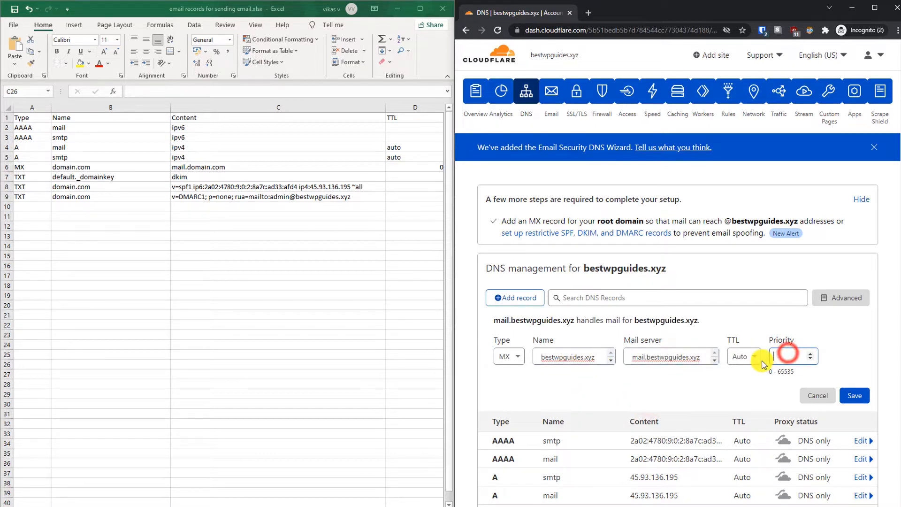
{"action": "type", "text": "0"}
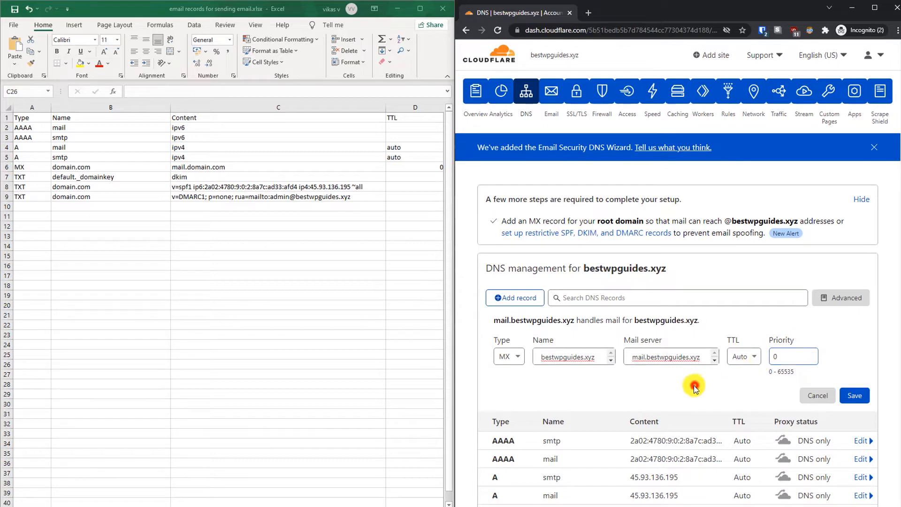
{"action": "left_click", "coordinate": [855, 392]}
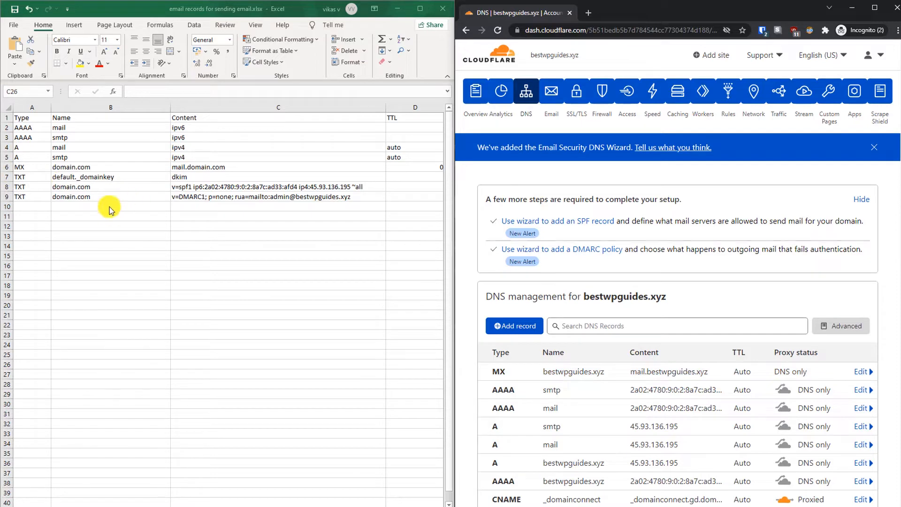
Step: Copy default._domainkey from cell B7 and start a TXT record with that name
{"action": "left_click", "coordinate": [71, 178]}
{"action": "right_click", "coordinate": [76, 177]}
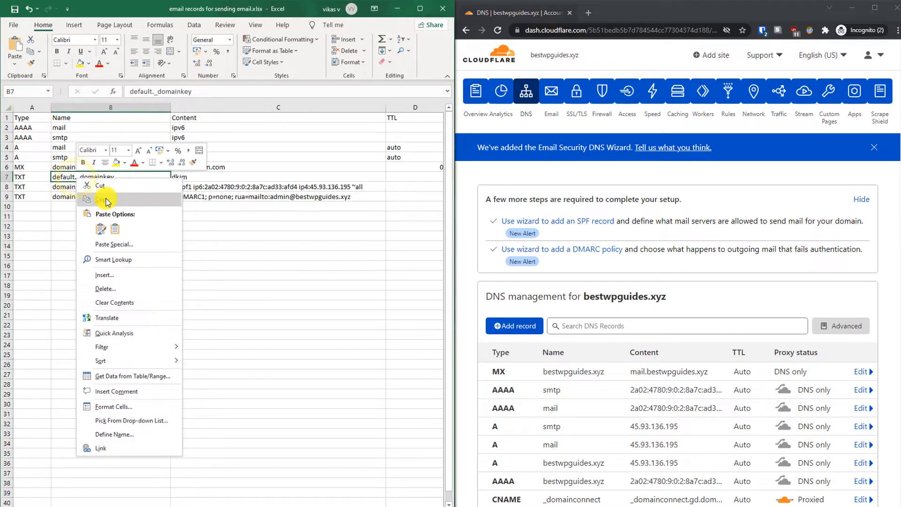
{"action": "left_click", "coordinate": [104, 197]}
{"action": "left_click", "coordinate": [516, 324]}
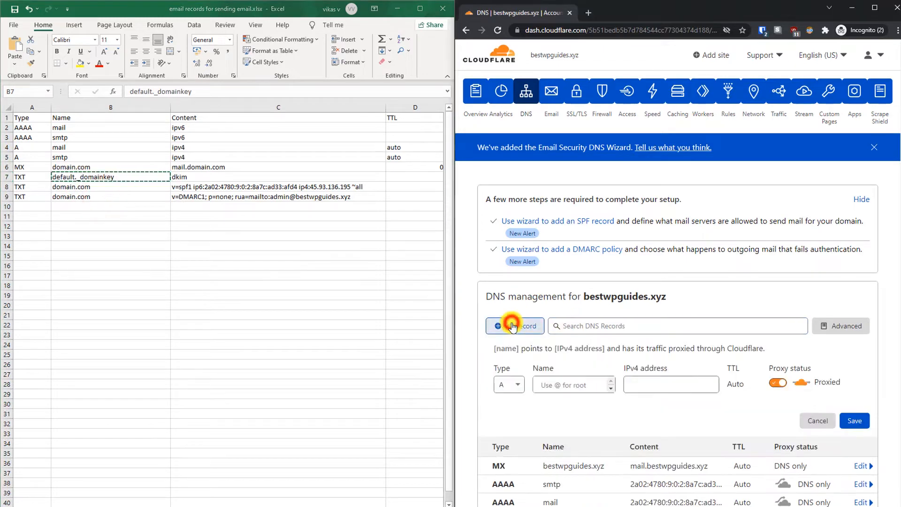
{"action": "left_click", "coordinate": [511, 380]}
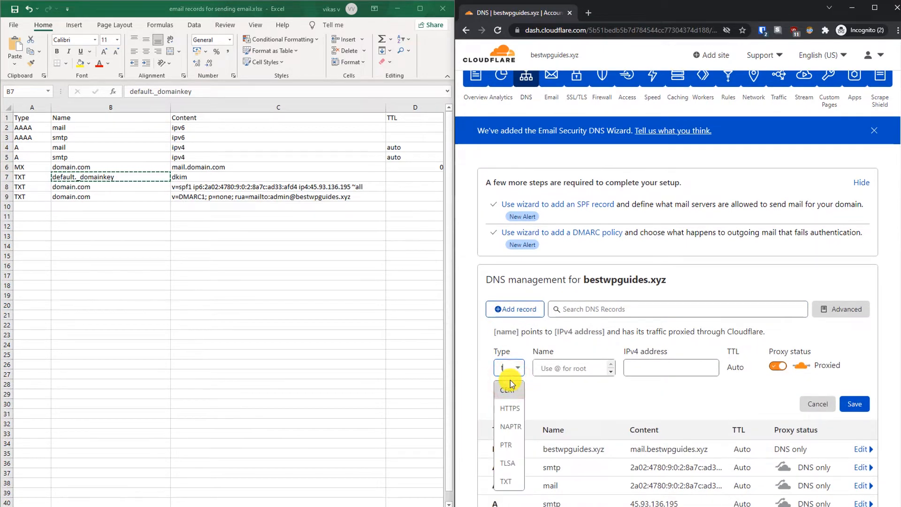
{"action": "scroll", "coordinate": [507, 446], "scroll_direction": "down", "scroll_amount": 3}
{"action": "left_click", "coordinate": [502, 479]}
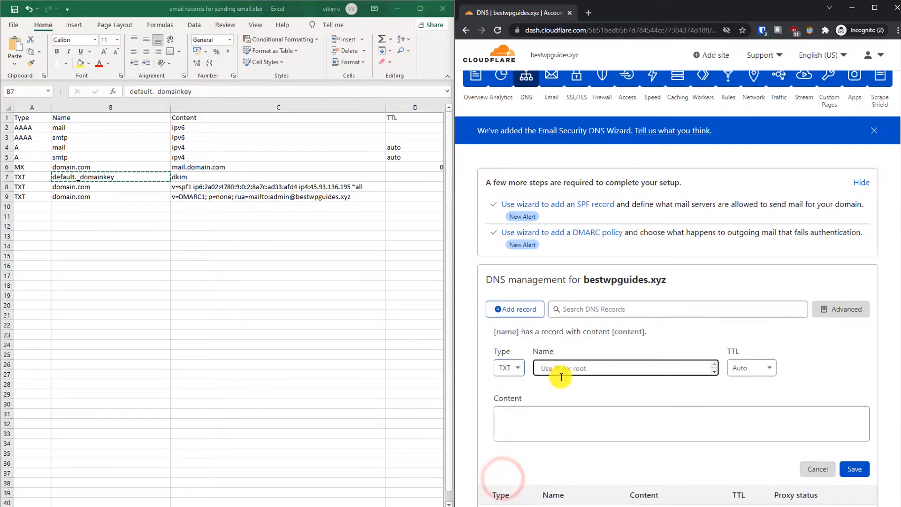
{"action": "left_click", "coordinate": [563, 369]}
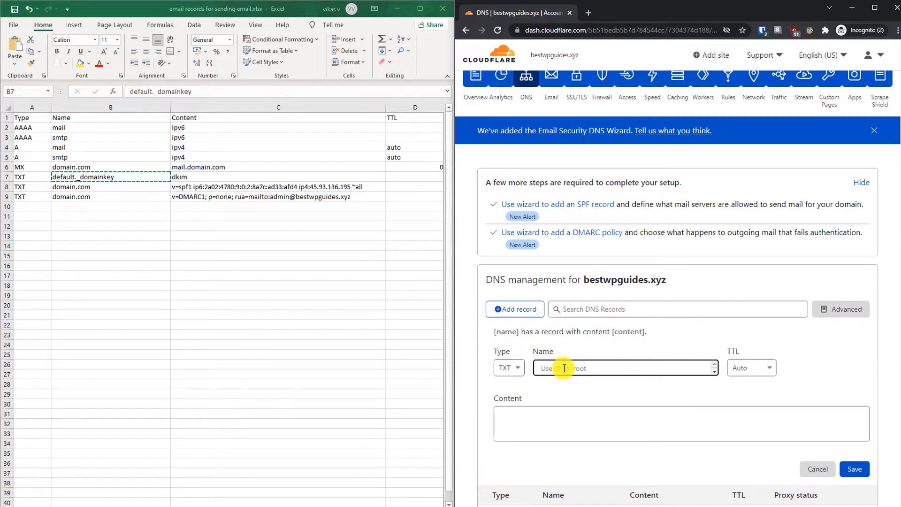
{"action": "right_click", "coordinate": [565, 368]}
{"action": "left_click", "coordinate": [595, 262]}
{"action": "left_click", "coordinate": [563, 426]}
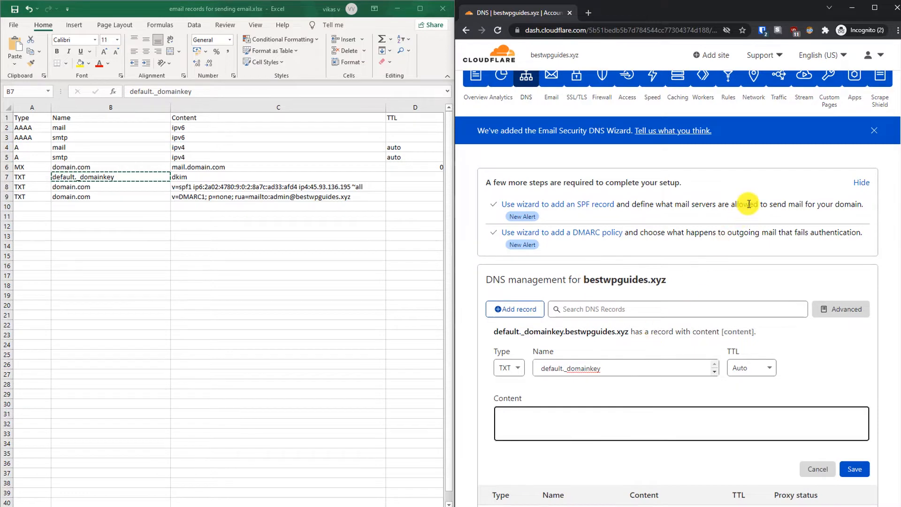
Step: Open the DKIM Manager under Email in CyberPanel
{"action": "mouse_move", "coordinate": [894, 61]}
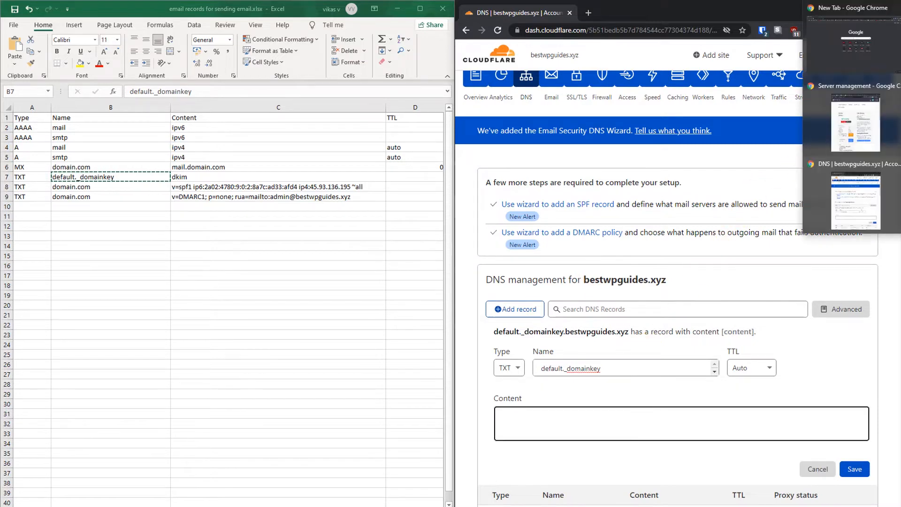
{"action": "left_click", "coordinate": [876, 121]}
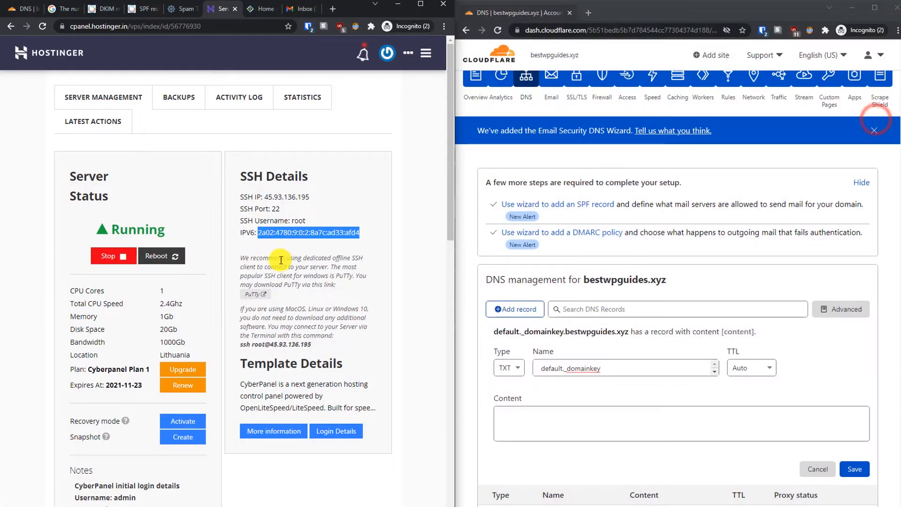
{"action": "left_click", "coordinate": [343, 283]}
{"action": "left_click", "coordinate": [266, 10]}
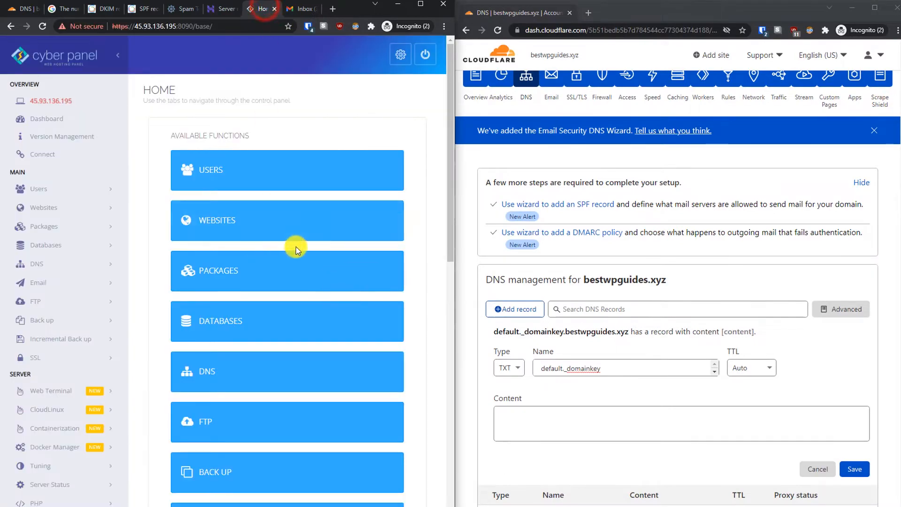
{"action": "left_click_drag", "start_coordinate": [449, 249], "coordinate": [443, 284]}
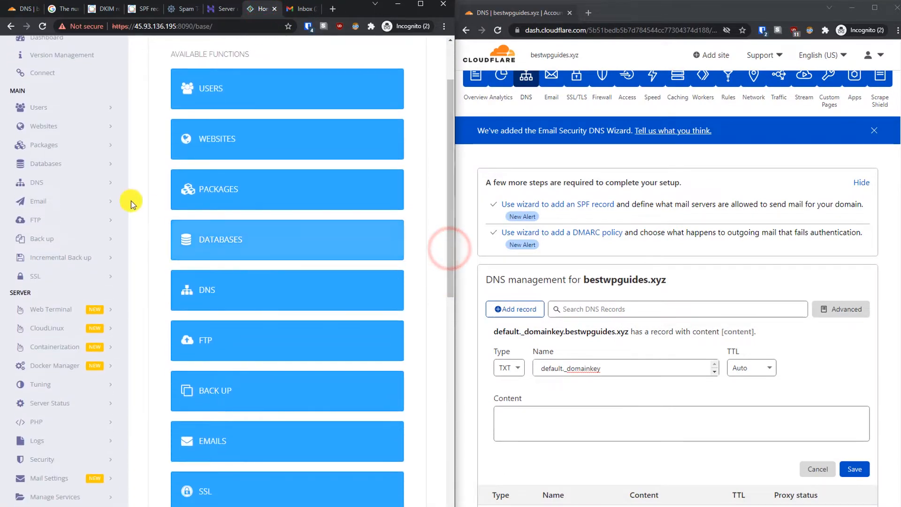
{"action": "left_click", "coordinate": [55, 200]}
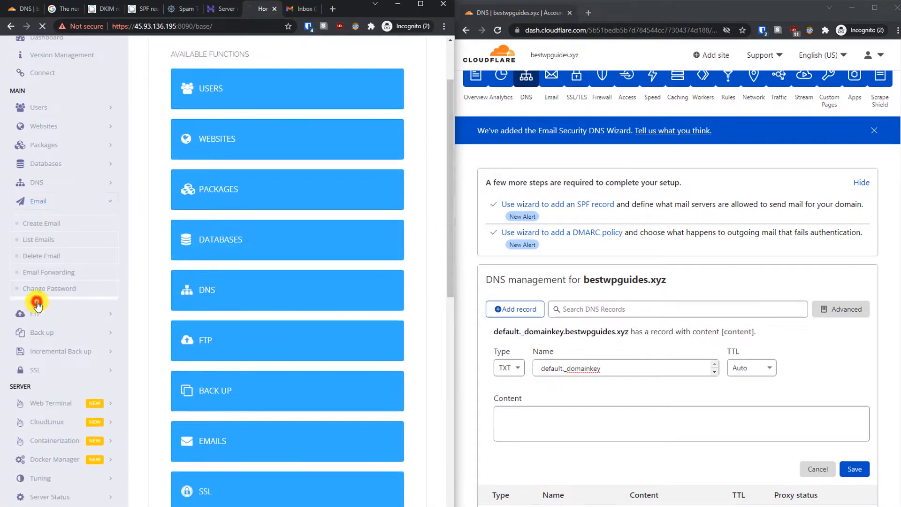
{"action": "left_click", "coordinate": [35, 304]}
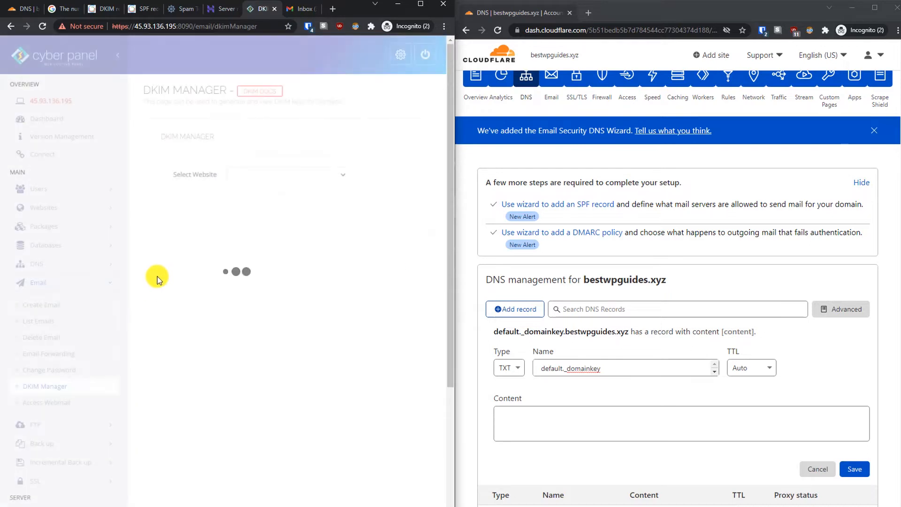
Step: Load the DKIM keys for bestwpguides.xyz and select its public key text
{"action": "left_click", "coordinate": [258, 173]}
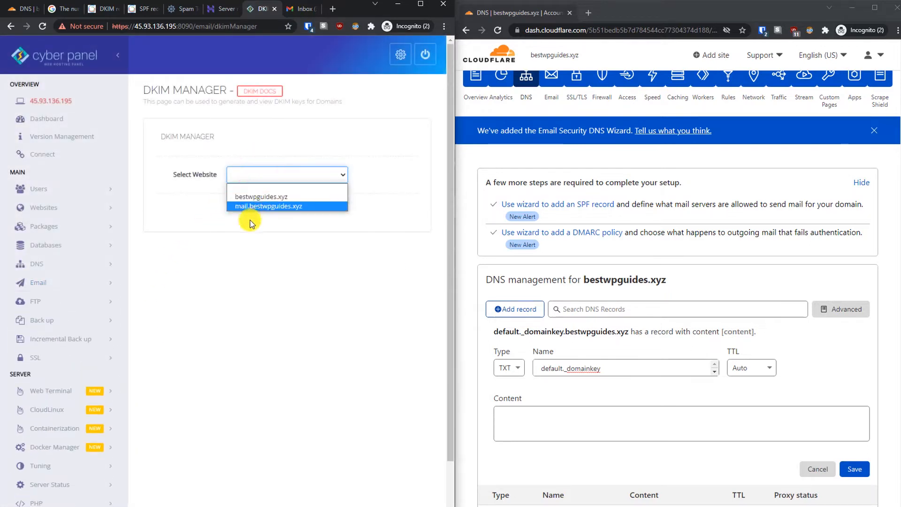
{"action": "left_click", "coordinate": [237, 206]}
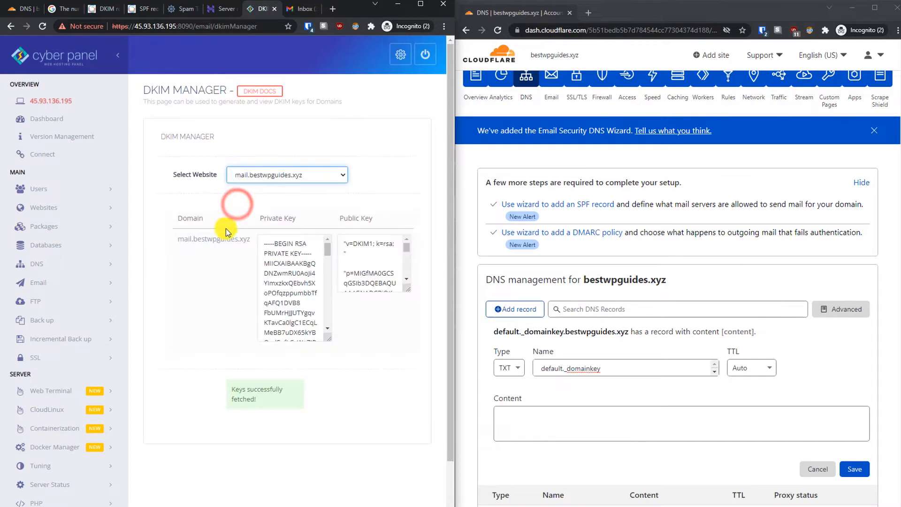
{"action": "left_click", "coordinate": [310, 181]}
{"action": "left_click", "coordinate": [291, 189]}
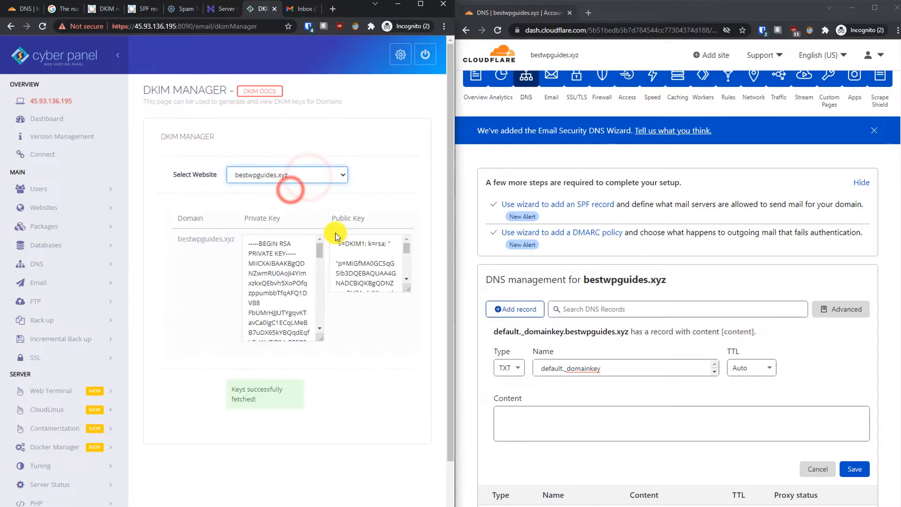
{"action": "left_click", "coordinate": [348, 264]}
{"action": "triple_click", "coordinate": [348, 264]}
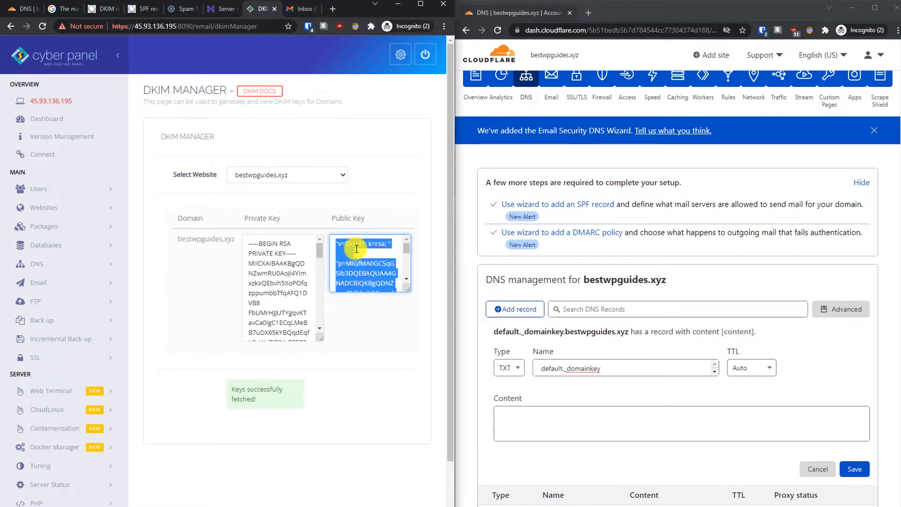
{"action": "left_click", "coordinate": [535, 434]}
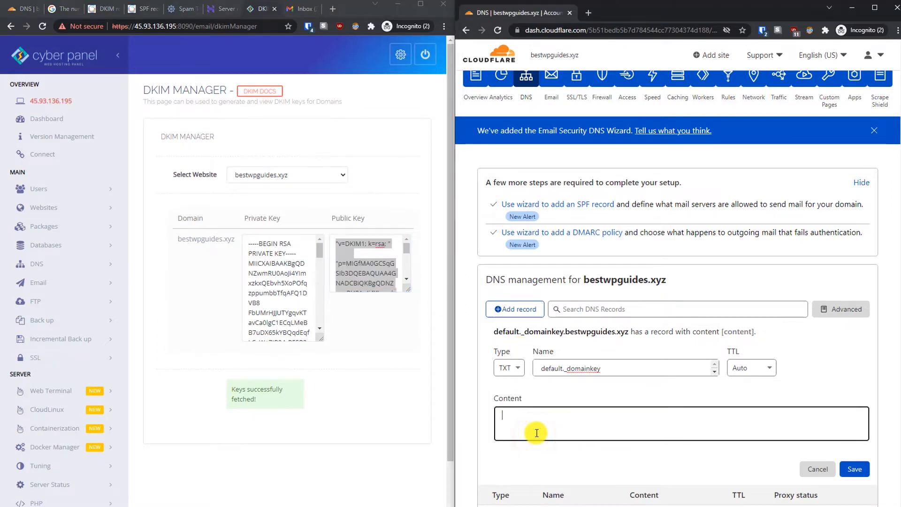
Step: Paste the DKIM public key as content and strip its quotes and blank line
{"action": "type", "text": "\"v=DKIM1; k=rsa; \"  \"p=MIGfMA0GCSqGSIb3DQEBAQUAA4GNADCBiQKBgQDNZwmRU0AoJi4YImxzkxQEbvh5XoPOfqzppumbbTfqAFQ1DVB8FbUMrHJJUTYgqvKTavCa0lgC1ECqLMeBB7uDX65kYBQqdEqfLCxW+7IR04rPE5P3xAfPvq8PksuiDDiWaFL5E8UgJ4Gwk89d1ypjkTT8D9iCrmoVbMCblbF+8wIDAQAB\""}
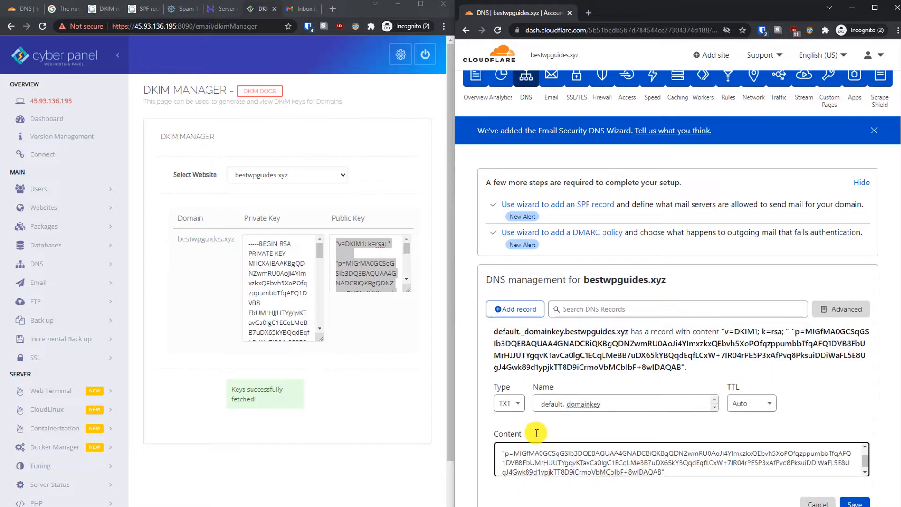
{"action": "left_click", "coordinate": [672, 472]}
{"action": "key", "text": "BackSpace"}
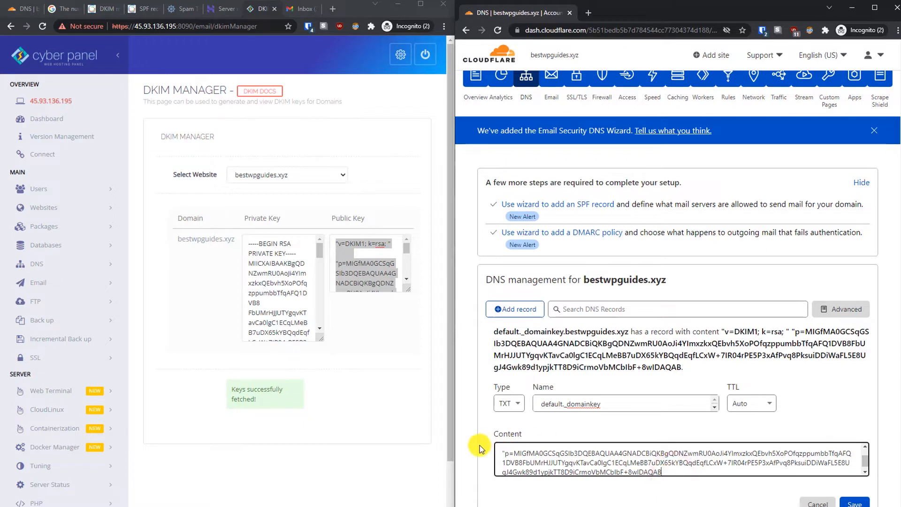
{"action": "left_click", "coordinate": [506, 454]}
{"action": "key", "text": "BackSpace"}
{"action": "key", "text": "Up"}
{"action": "key", "text": "Up"}
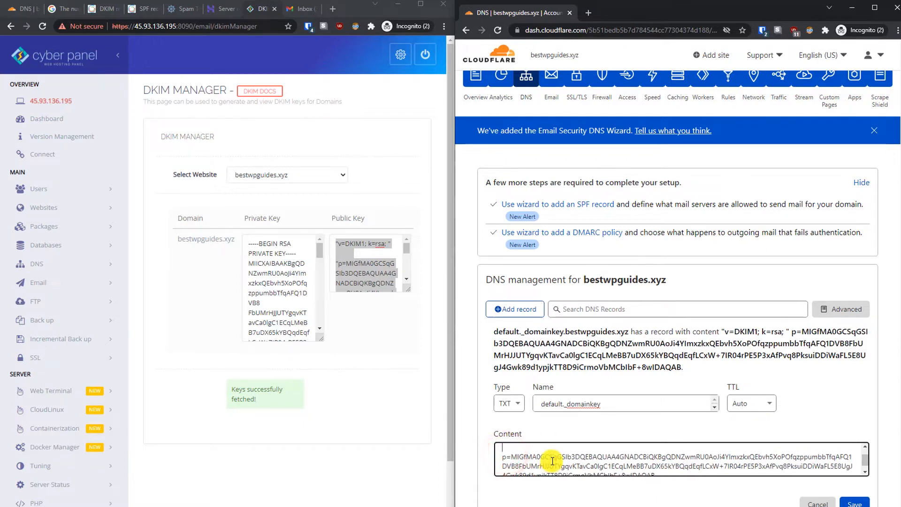
{"action": "left_click", "coordinate": [505, 446]}
{"action": "key", "text": "BackSpace"}
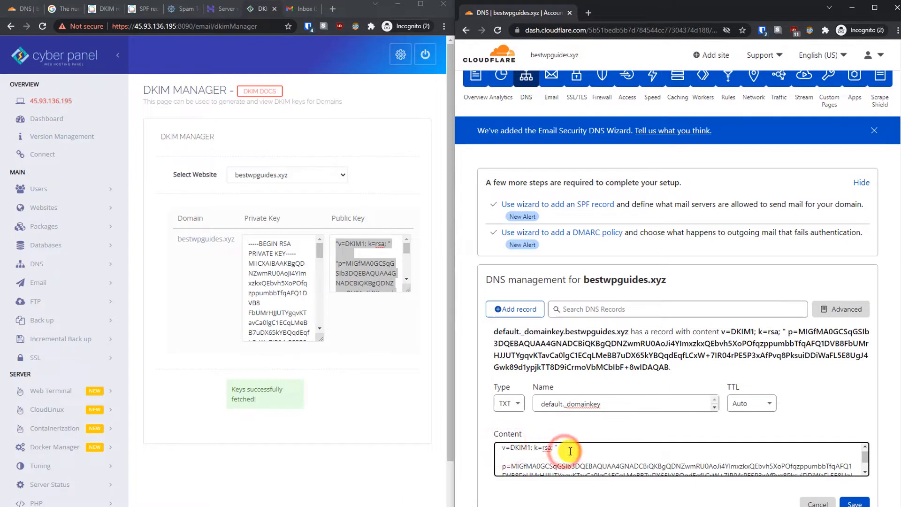
{"action": "left_click", "coordinate": [570, 451]}
{"action": "key", "text": "BackSpace"}
{"action": "key", "text": "Delete"}
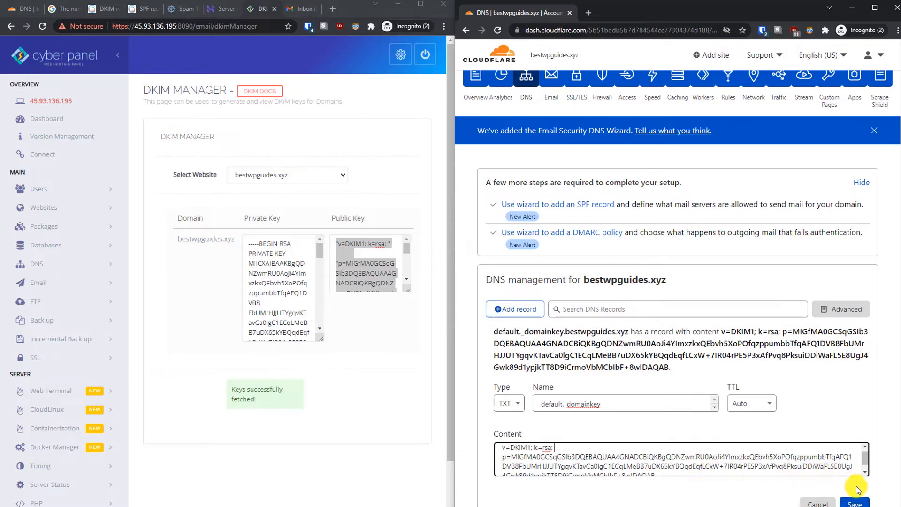
Step: Save the default._domainkey TXT record
{"action": "left_click", "coordinate": [855, 503]}
{"action": "left_click", "coordinate": [855, 503]}
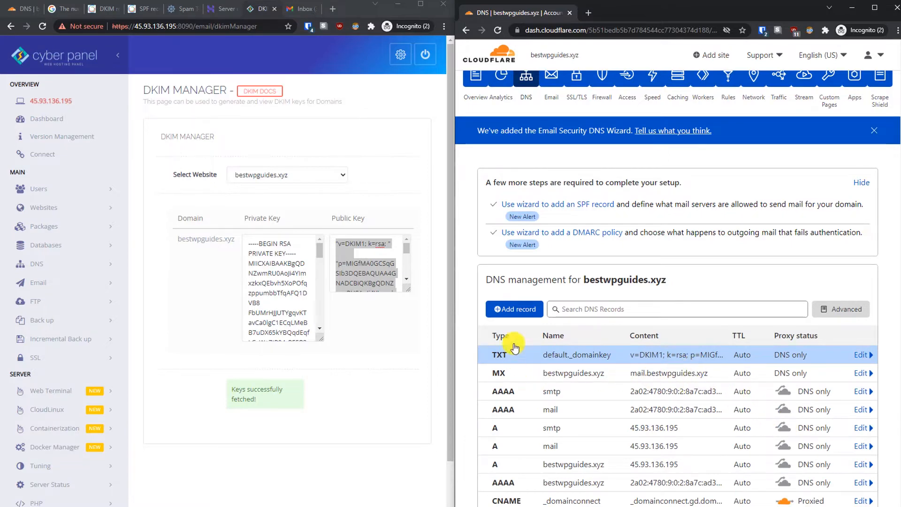
{"action": "key", "text": "alt+Tab"}
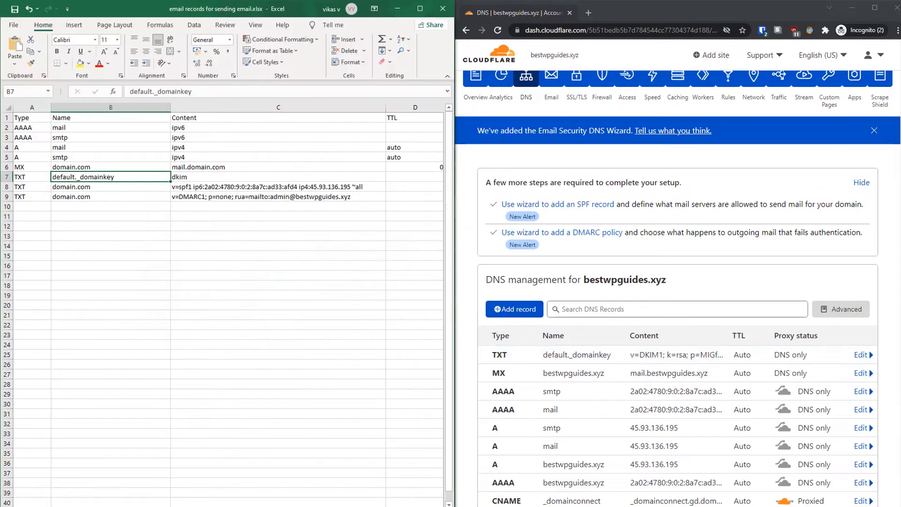
Step: Start a new TXT record named @
{"action": "left_click", "coordinate": [203, 186]}
{"action": "left_click", "coordinate": [528, 310]}
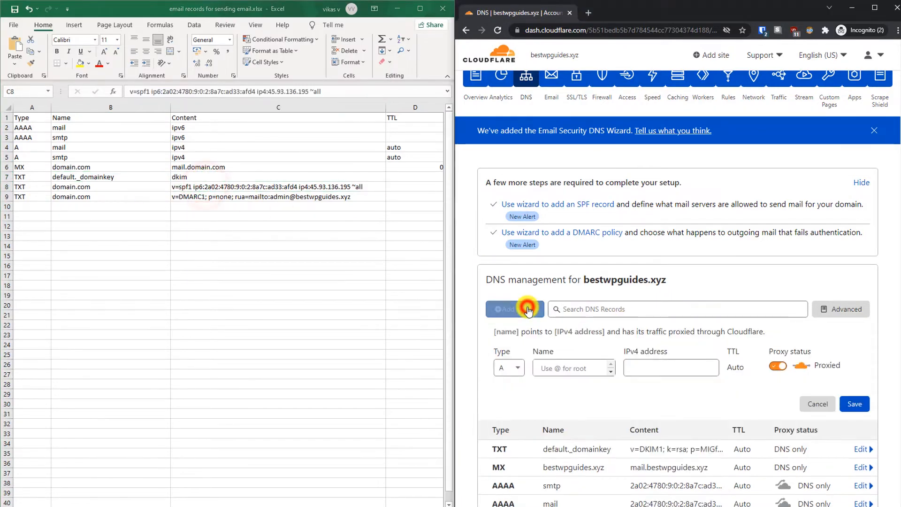
{"action": "left_click", "coordinate": [511, 367]}
{"action": "type", "text": "t"}
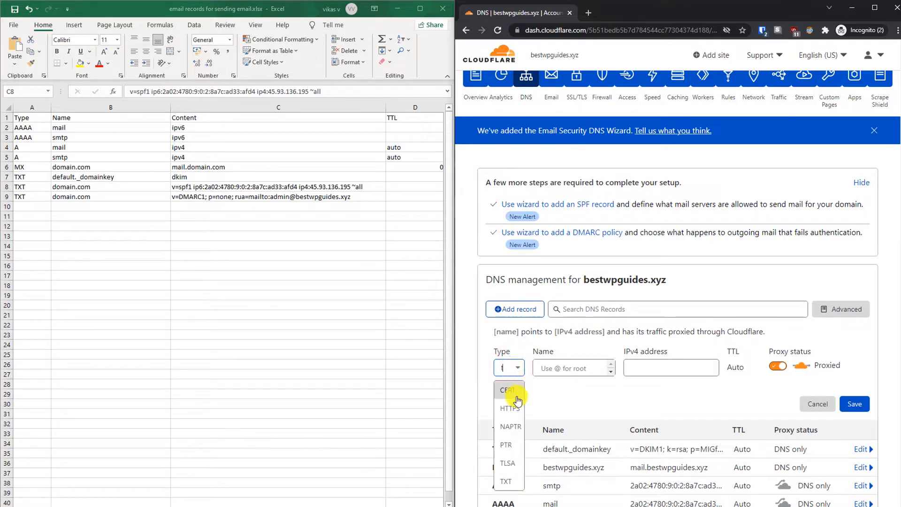
{"action": "left_click", "coordinate": [515, 481]}
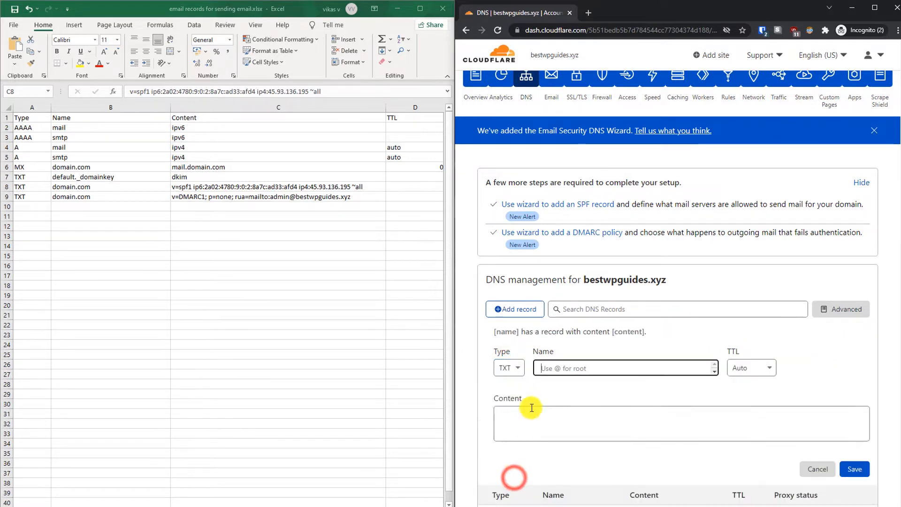
{"action": "left_click", "coordinate": [569, 366]}
{"action": "type", "text": "@"}
Step: Copy the SPF value from cell C8 and paste it into the record content
{"action": "left_click", "coordinate": [586, 440]}
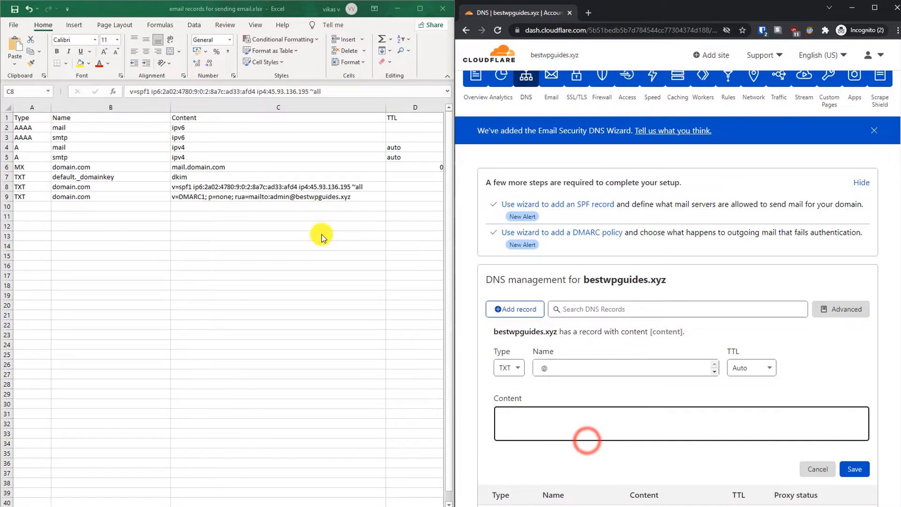
{"action": "left_click", "coordinate": [242, 184]}
{"action": "key", "text": "ctrl+c"}
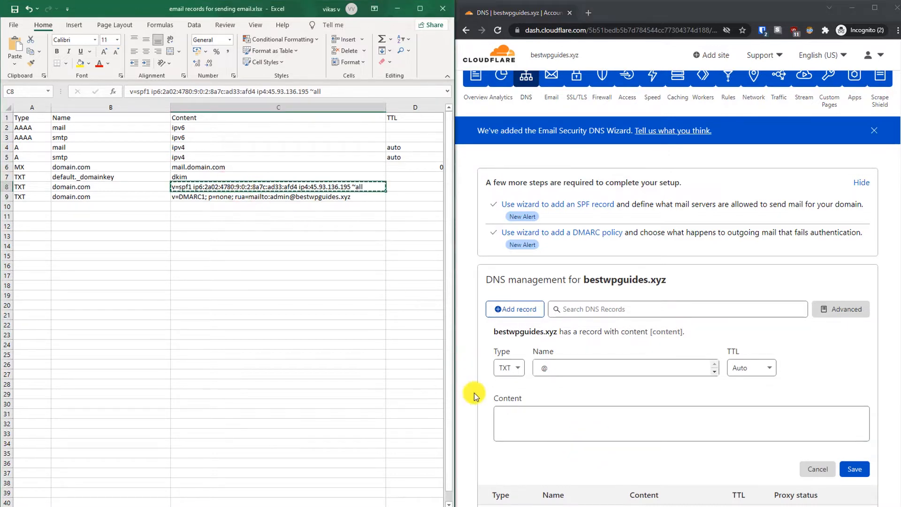
{"action": "left_click", "coordinate": [519, 420]}
{"action": "key", "text": "ctrl+v"}
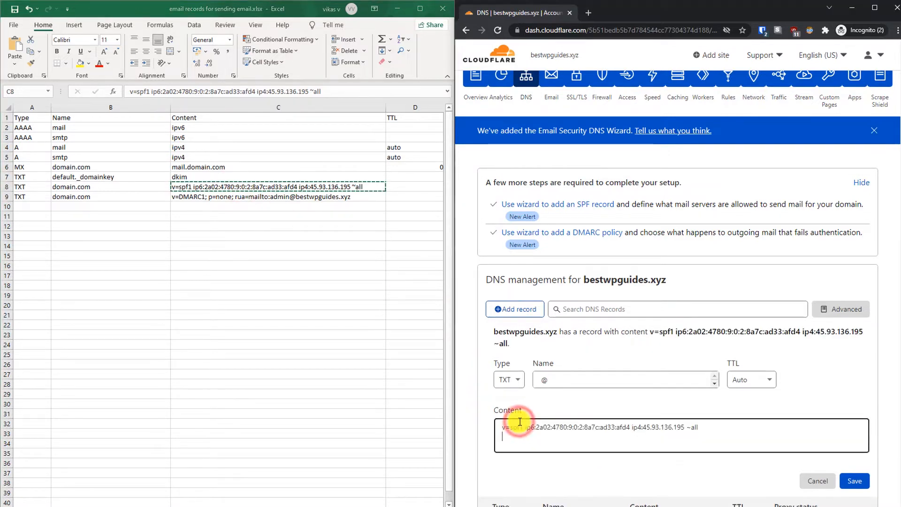
{"action": "left_click", "coordinate": [619, 431]}
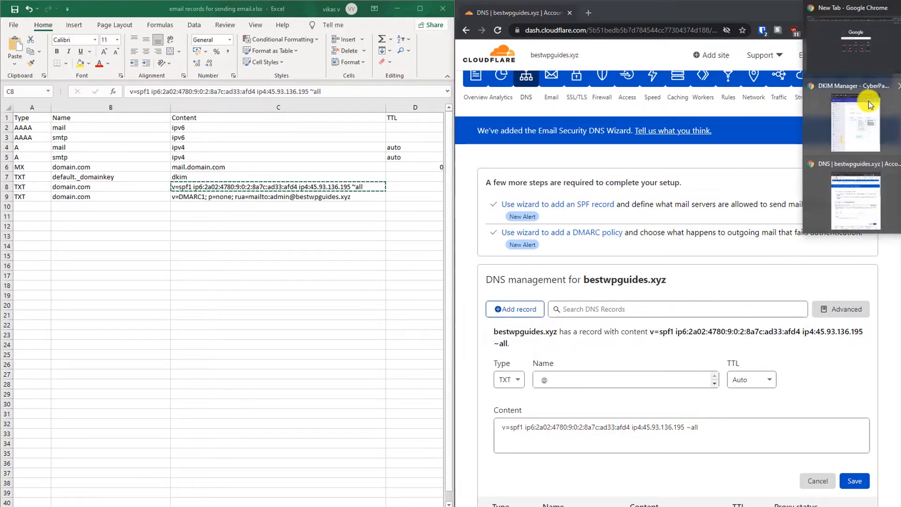
Step: Compare the server's IP and IPv6 addresses on the Hostinger page with the SPF text
{"action": "left_click", "coordinate": [865, 107]}
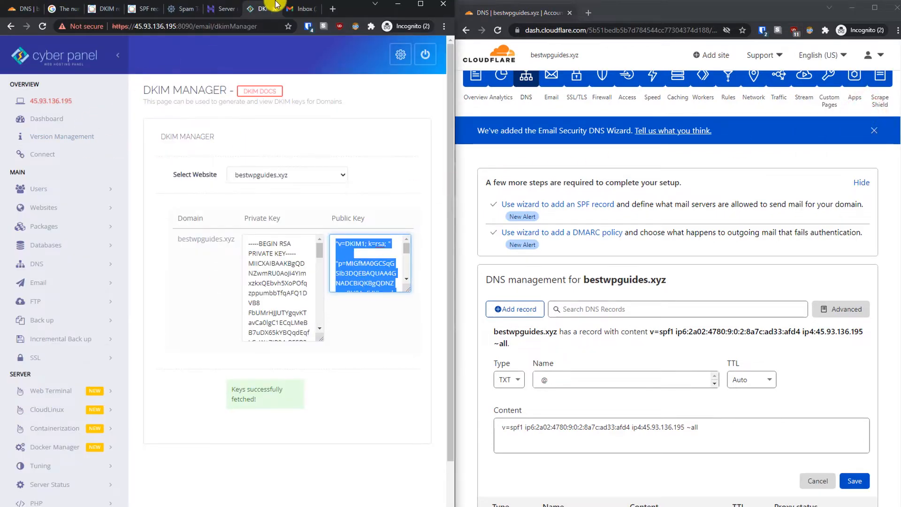
{"action": "left_click", "coordinate": [220, 9]}
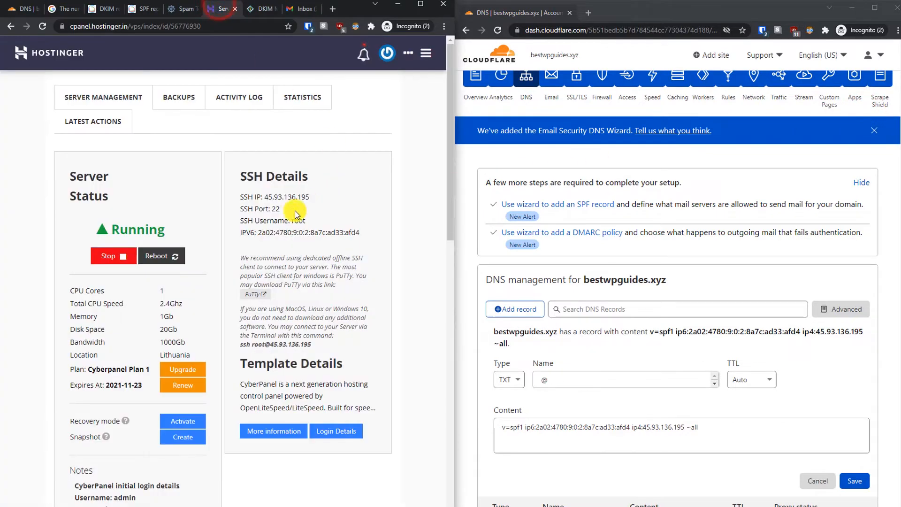
{"action": "left_click_drag", "start_coordinate": [310, 197], "coordinate": [261, 197]}
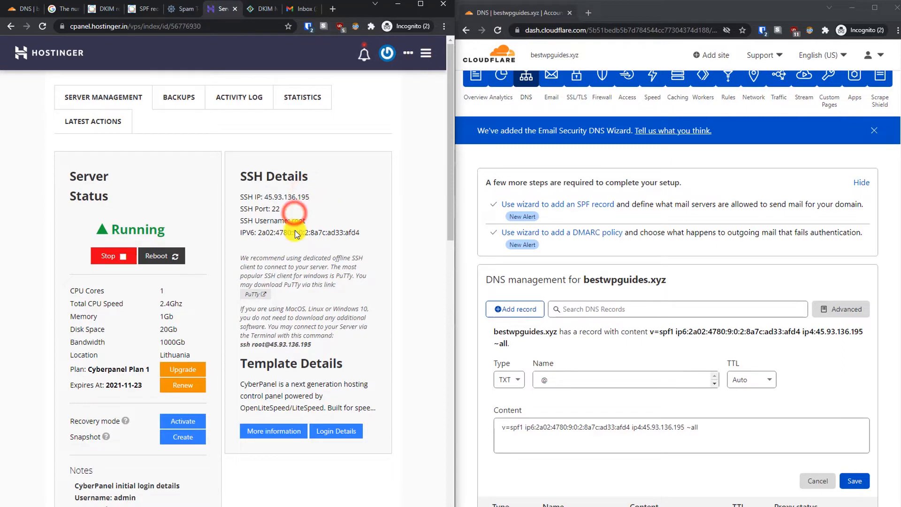
{"action": "left_click_drag", "start_coordinate": [256, 233], "coordinate": [359, 235]}
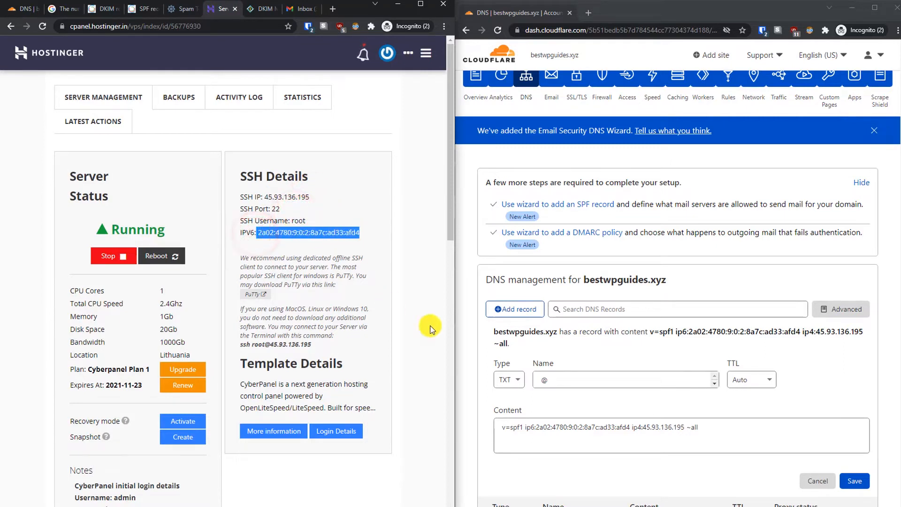
Step: Save the SPF TXT record for bestwpguides.xyz
{"action": "left_click", "coordinate": [700, 409]}
{"action": "left_click", "coordinate": [851, 484]}
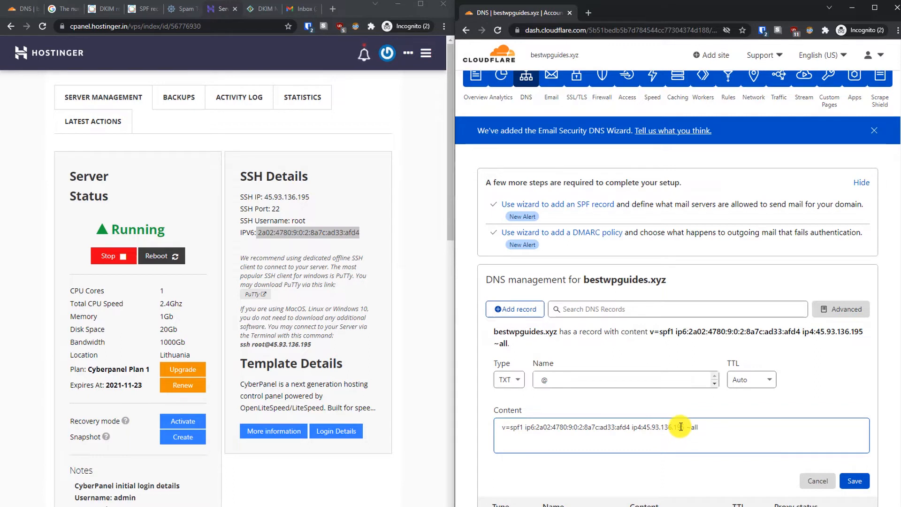
{"action": "left_click", "coordinate": [865, 482]}
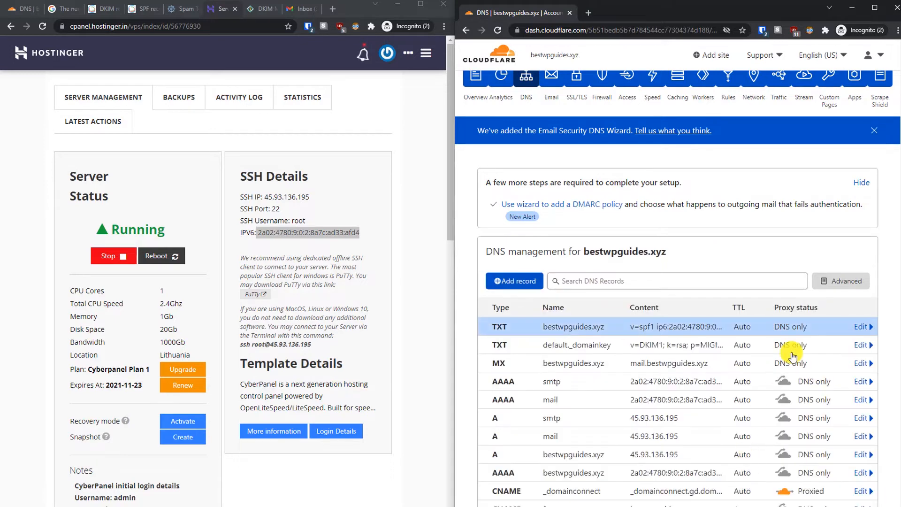
{"action": "key", "text": "alt+Tab"}
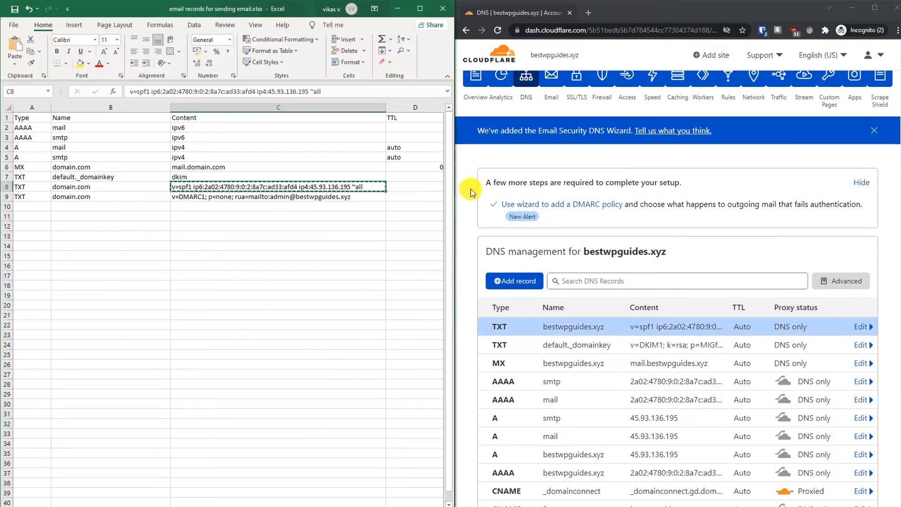
Step: Add a TXT record named @ in Cloudflare DNS with the pasted DMARC value
{"action": "left_click", "coordinate": [212, 198]}
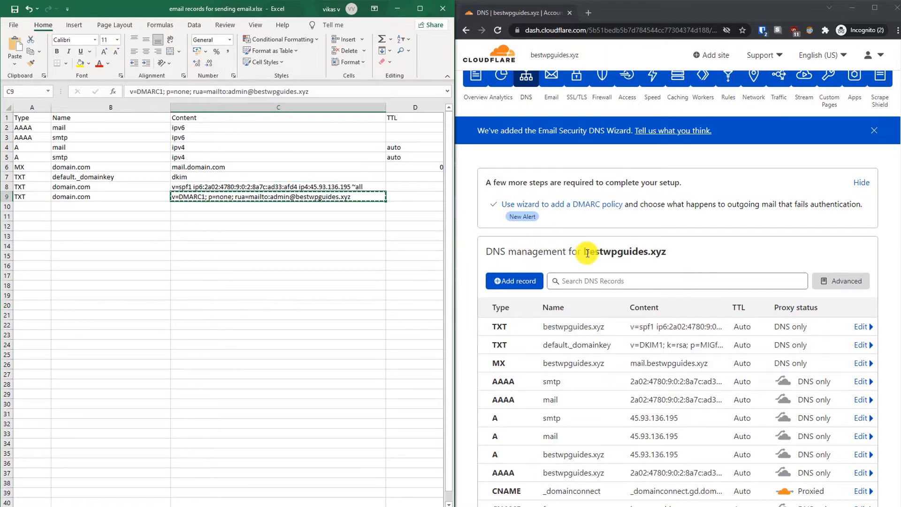
{"action": "left_click", "coordinate": [511, 280]}
{"action": "left_click", "coordinate": [519, 339]}
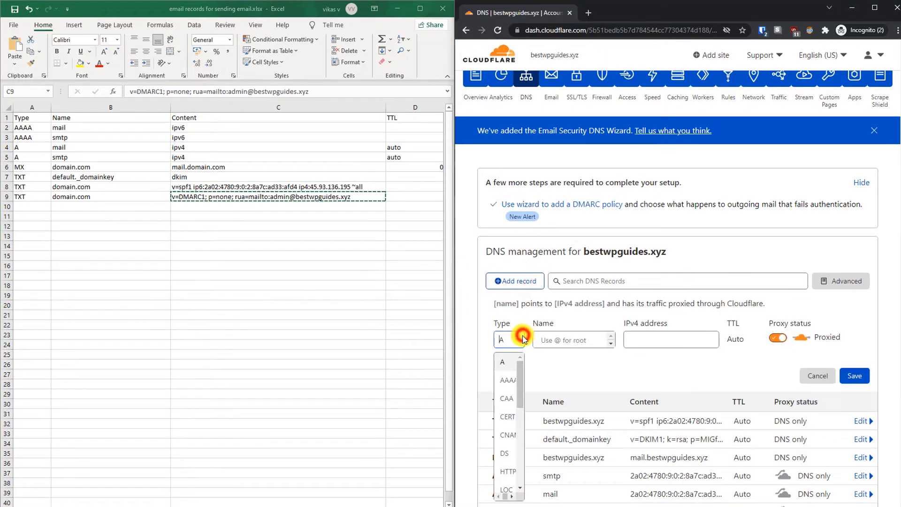
{"action": "type", "text": "t"}
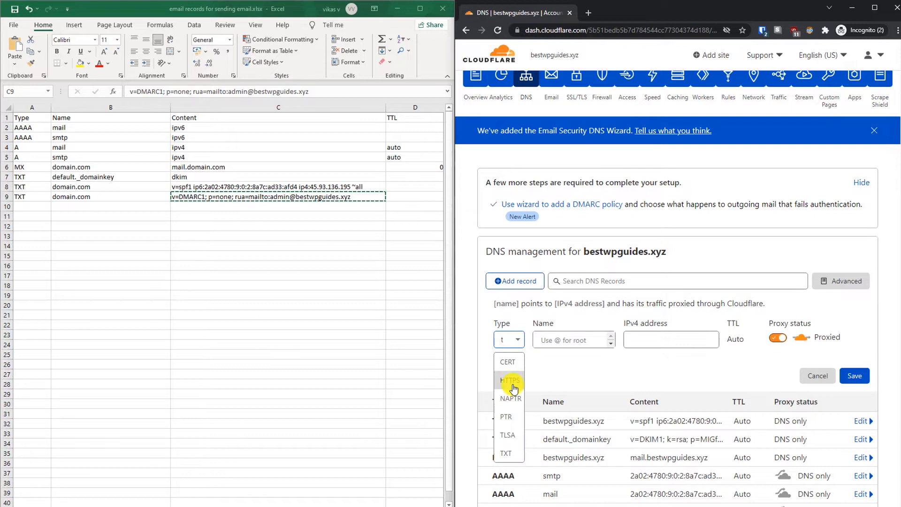
{"action": "left_click", "coordinate": [510, 452]}
{"action": "left_click", "coordinate": [563, 340]}
{"action": "type", "text": "@"}
{"action": "left_click", "coordinate": [569, 393]}
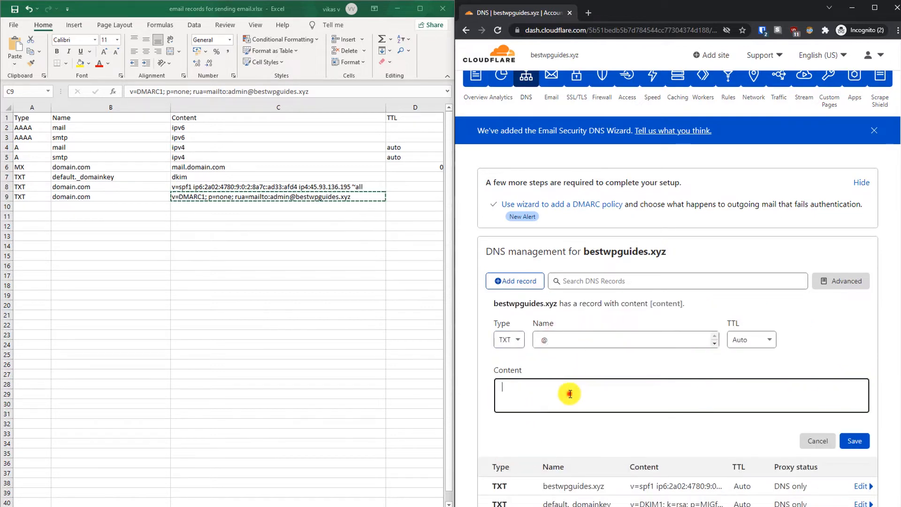
{"action": "key", "text": "ctrl+v"}
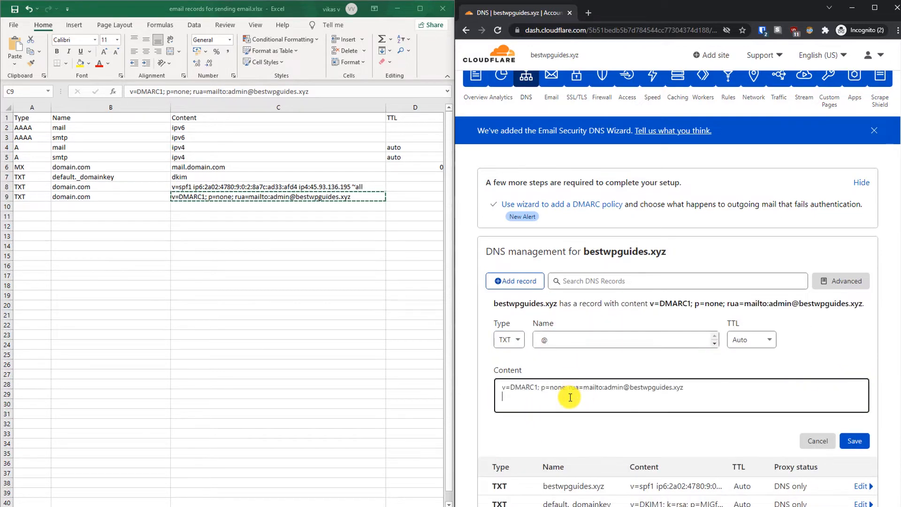
Step: Check the DMARC text (v=DMARC1; p=none; rua report address) and save the DNS-only TXT record
{"action": "left_click", "coordinate": [589, 418]}
{"action": "left_click", "coordinate": [556, 403]}
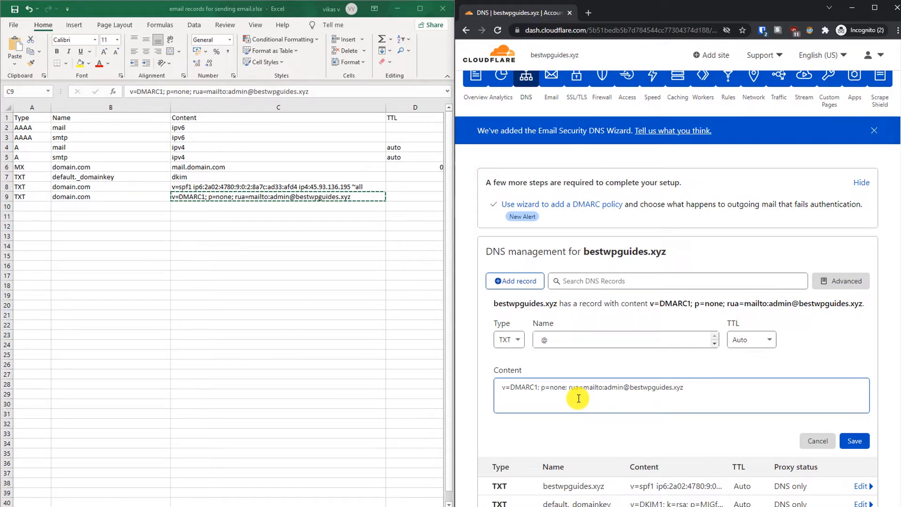
{"action": "left_click", "coordinate": [854, 441]}
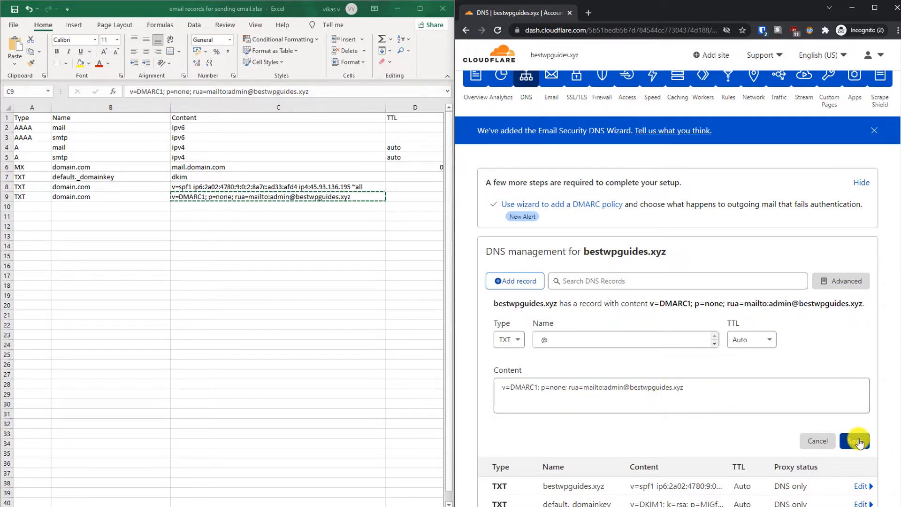
{"action": "left_click", "coordinate": [602, 391]}
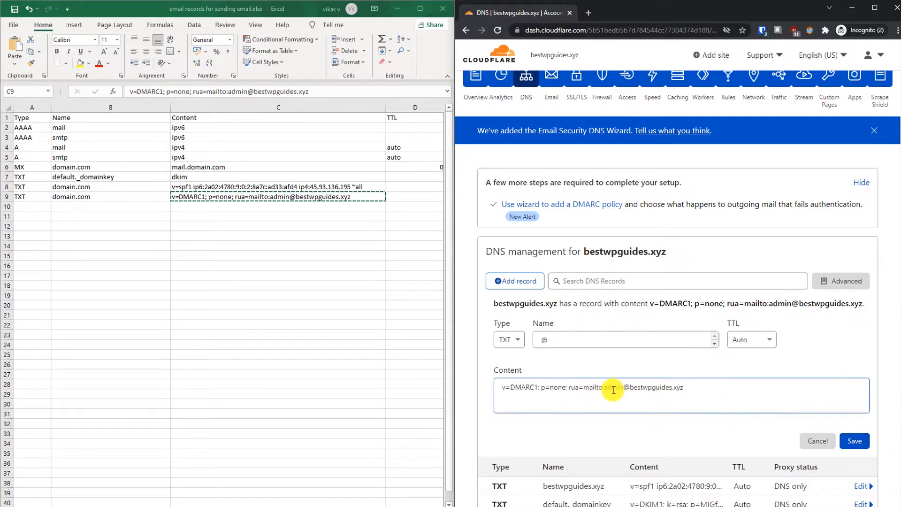
{"action": "left_click_drag", "start_coordinate": [607, 387], "coordinate": [708, 398]}
{"action": "left_click", "coordinate": [708, 398]}
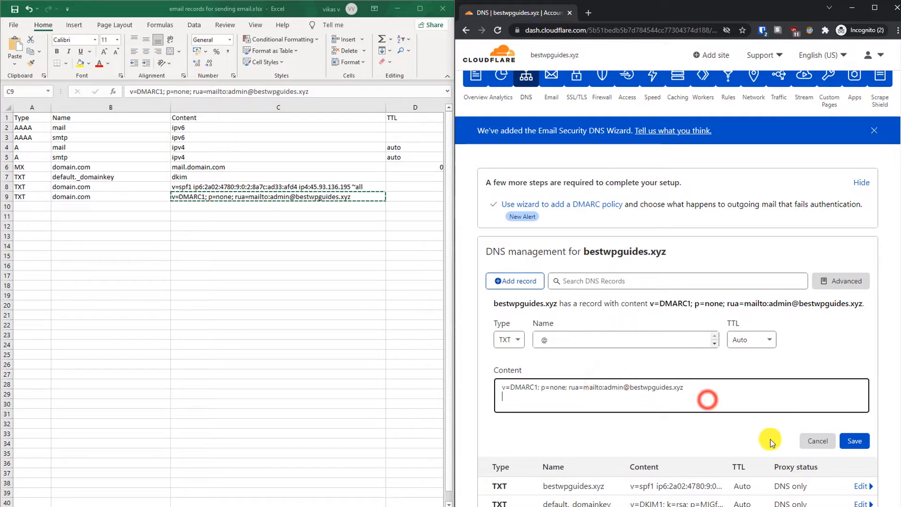
{"action": "left_click", "coordinate": [855, 441]}
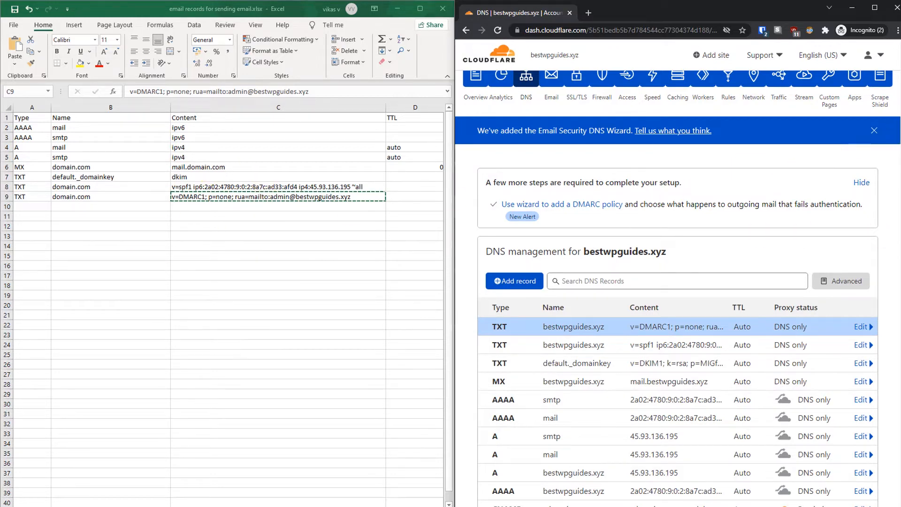
{"action": "left_click", "coordinate": [878, 122]}
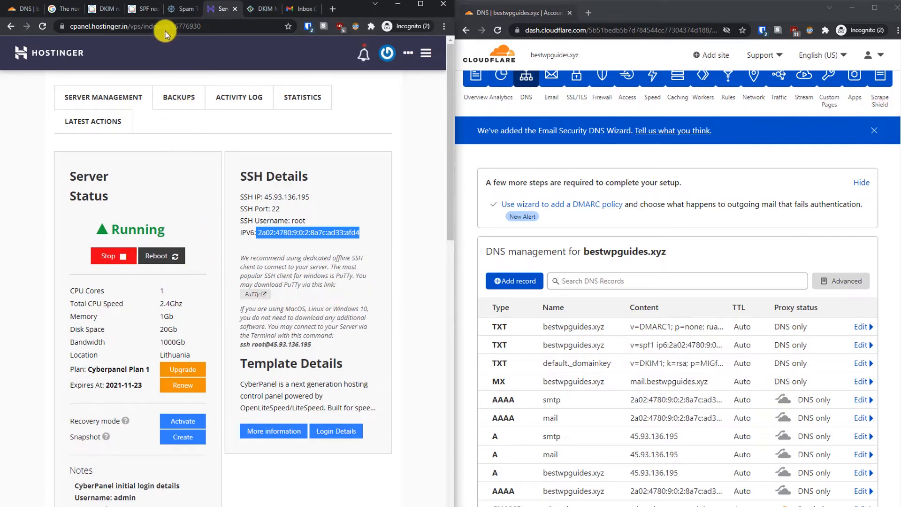
Step: Validate bestwpguides.xyz's SPF record in DMARC Analyzer and confirm no problems are shown
{"action": "left_click", "coordinate": [142, 8]}
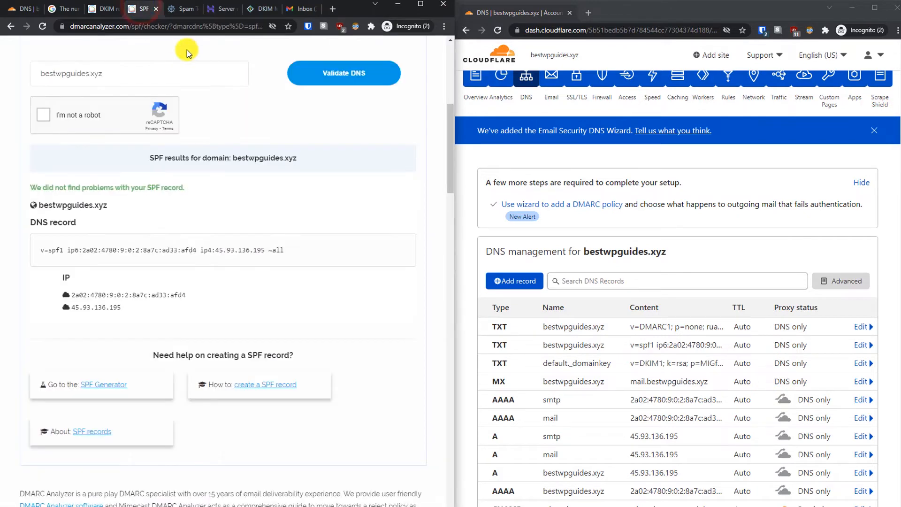
{"action": "left_click_drag", "start_coordinate": [445, 162], "coordinate": [446, 112]}
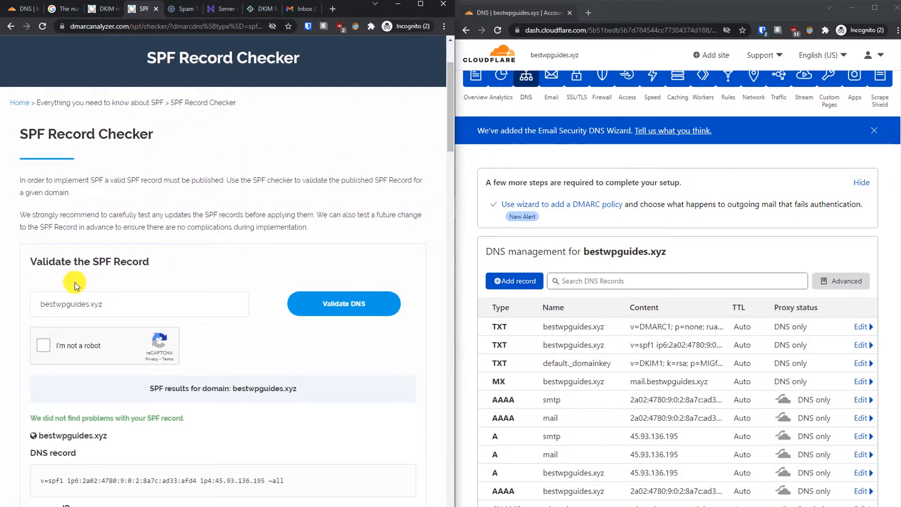
{"action": "left_click", "coordinate": [42, 348]}
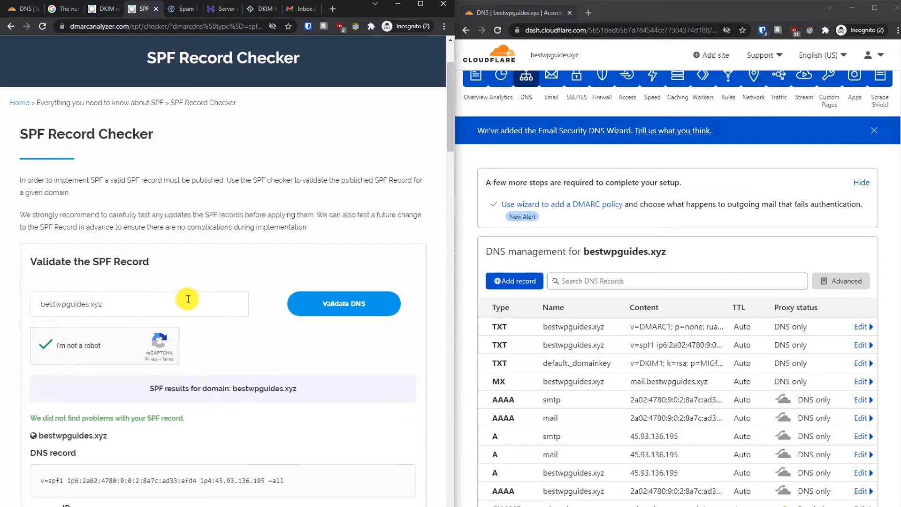
{"action": "left_click", "coordinate": [325, 306]}
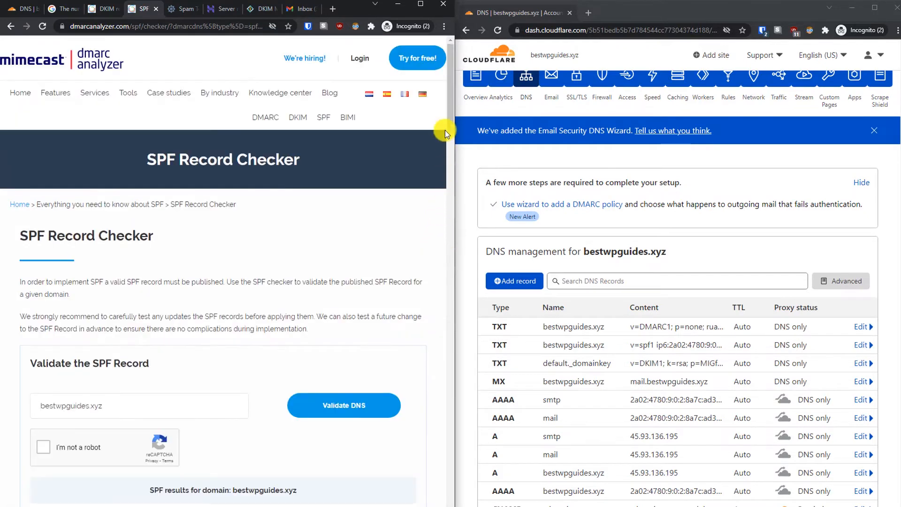
{"action": "left_click_drag", "start_coordinate": [445, 131], "coordinate": [444, 184]}
{"action": "left_click_drag", "start_coordinate": [192, 177], "coordinate": [10, 177]}
{"action": "left_click", "coordinate": [133, 246]}
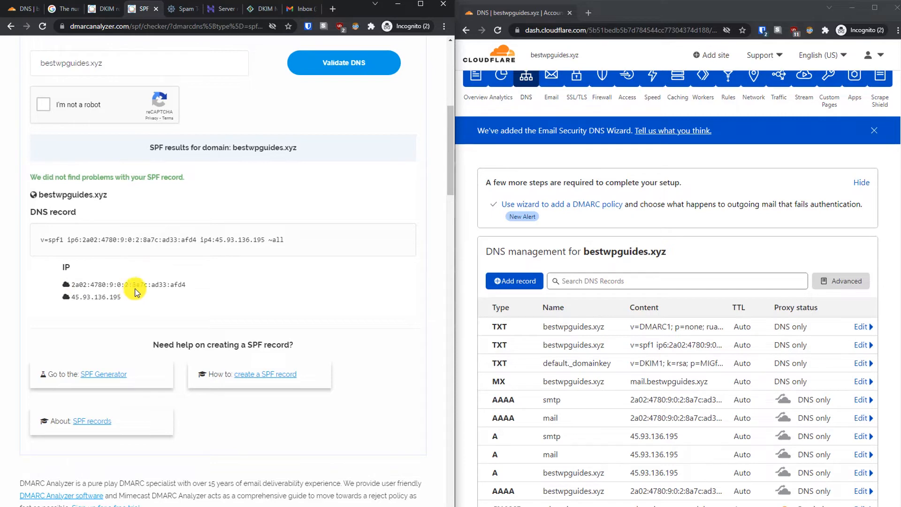
Step: Validate the default DKIM selector for bestwpguides.xyz and confirm the record is reported valid
{"action": "left_click", "coordinate": [107, 8]}
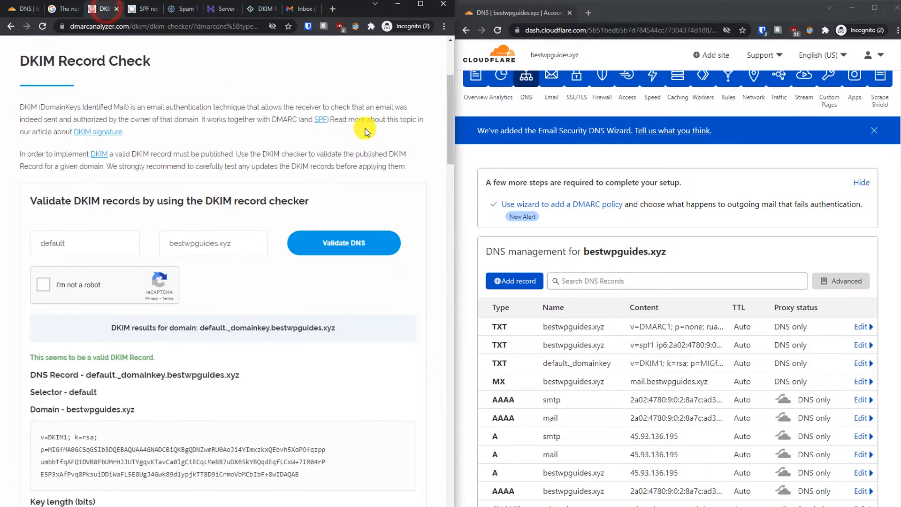
{"action": "left_click", "coordinate": [42, 287]}
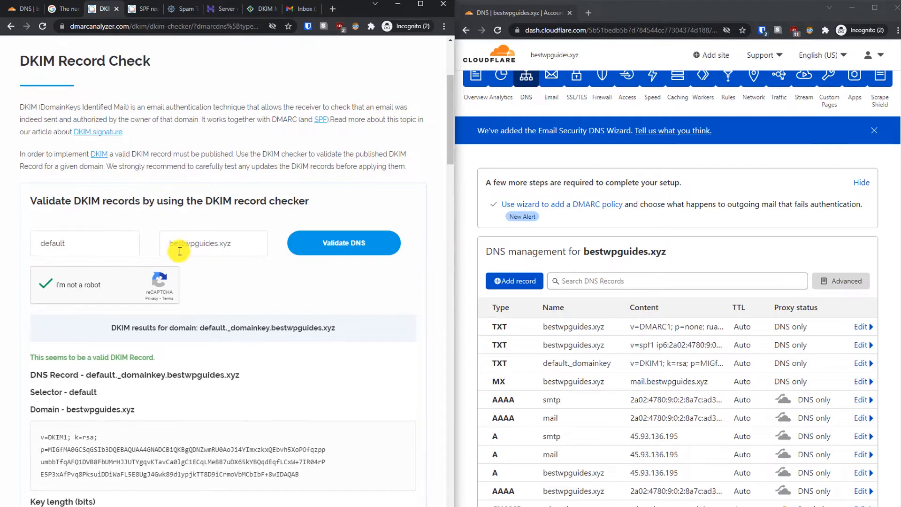
{"action": "left_click", "coordinate": [66, 243]}
{"action": "left_click", "coordinate": [218, 241]}
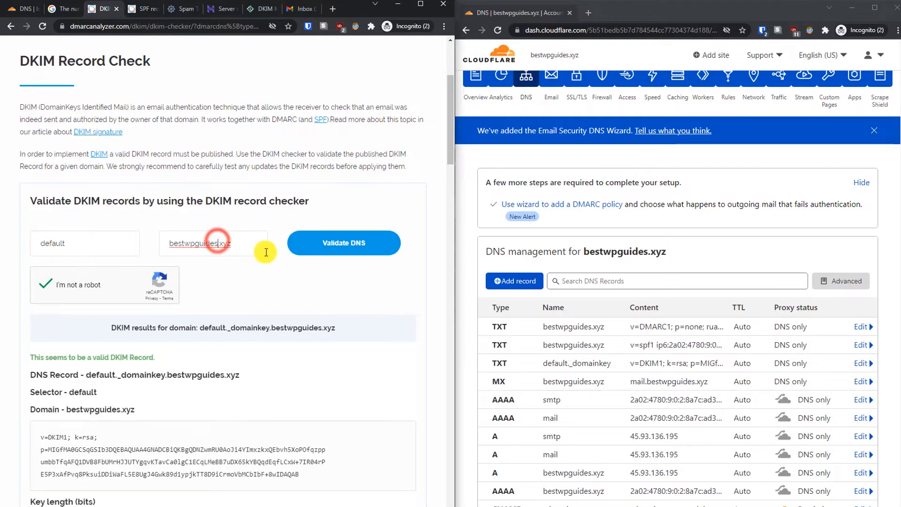
{"action": "left_click", "coordinate": [333, 242]}
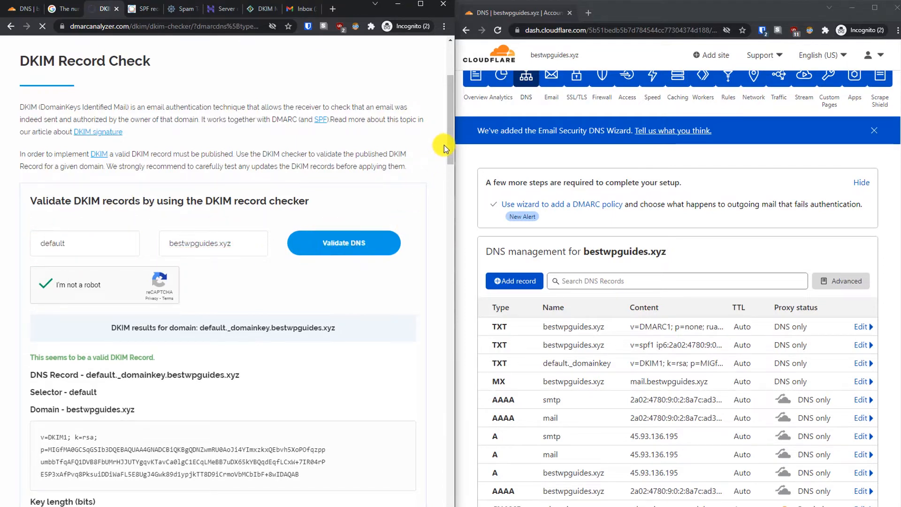
{"action": "left_click_drag", "start_coordinate": [449, 134], "coordinate": [442, 212]}
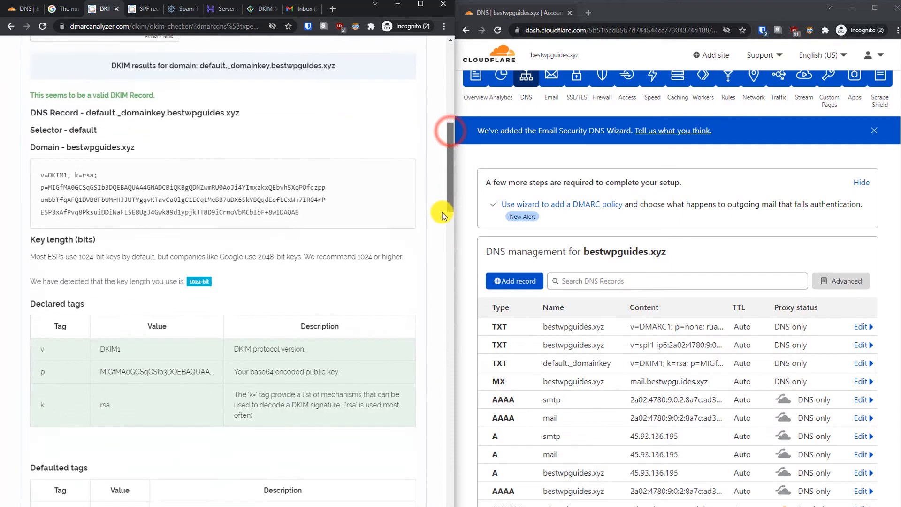
{"action": "left_click_drag", "start_coordinate": [30, 78], "coordinate": [159, 87]}
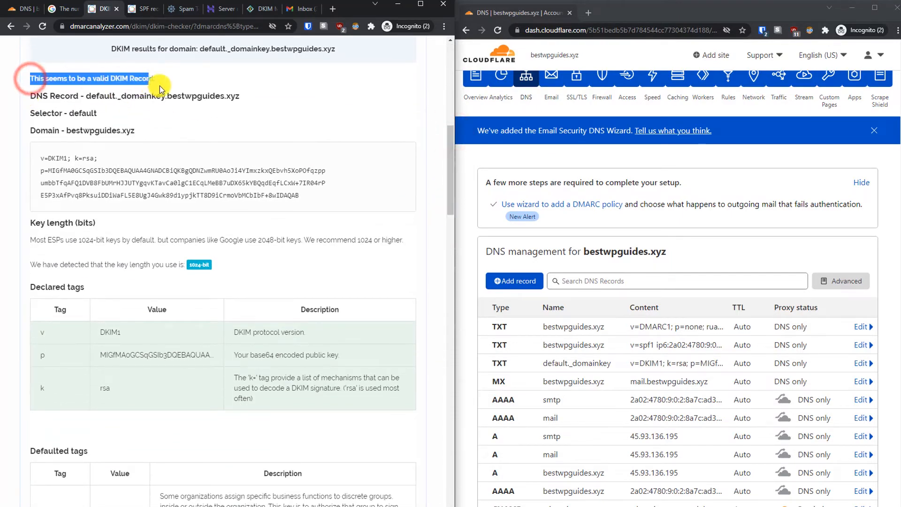
{"action": "left_click", "coordinate": [201, 131]}
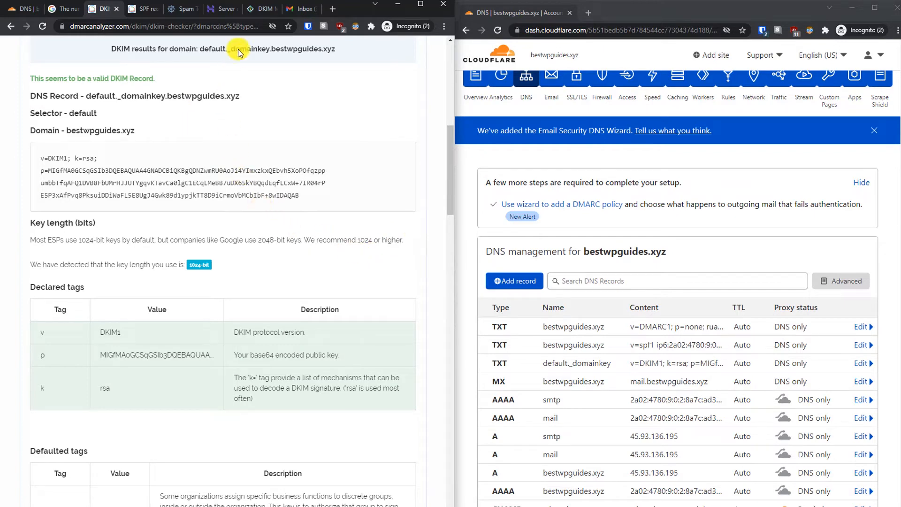
{"action": "left_click", "coordinate": [252, 10]}
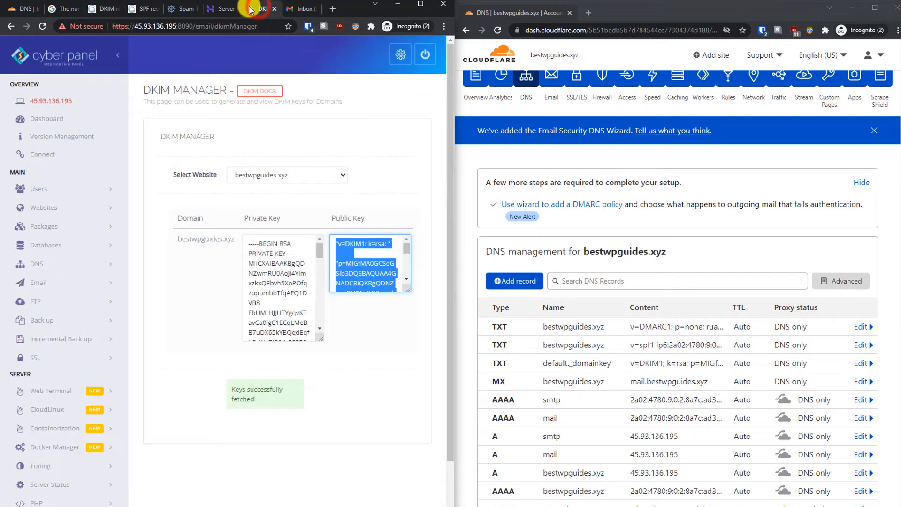
Step: Request a CyberPanel MailServer SSL certificate for mail.bestwpguides.xyz
{"action": "left_click_drag", "start_coordinate": [449, 139], "coordinate": [429, 237]}
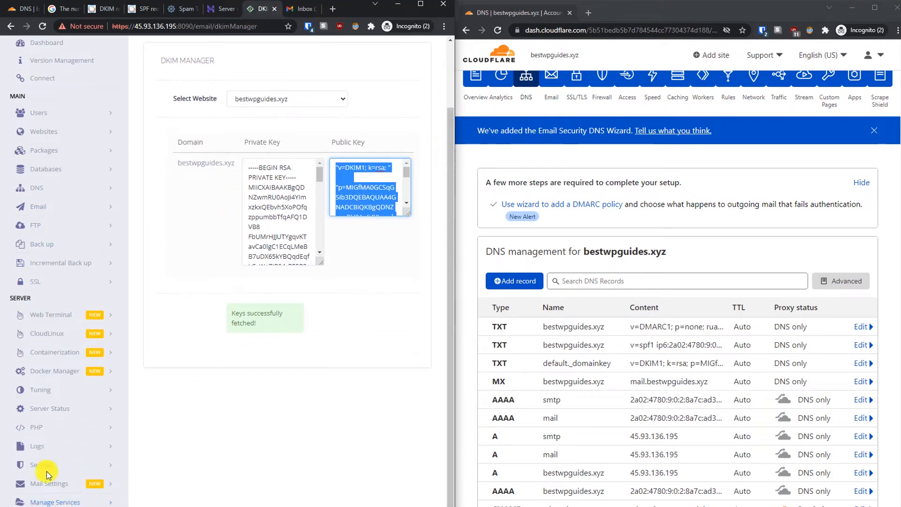
{"action": "left_click", "coordinate": [50, 282]}
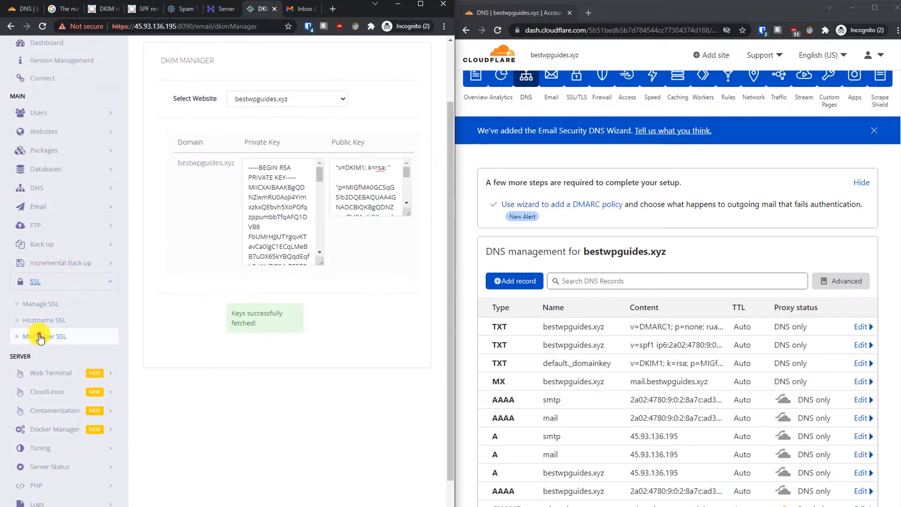
{"action": "left_click", "coordinate": [39, 334]}
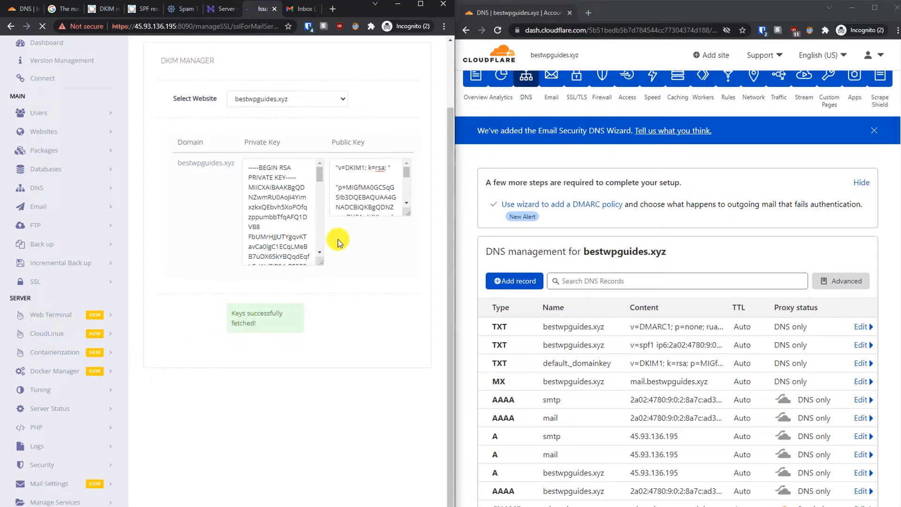
{"action": "left_click", "coordinate": [297, 175]}
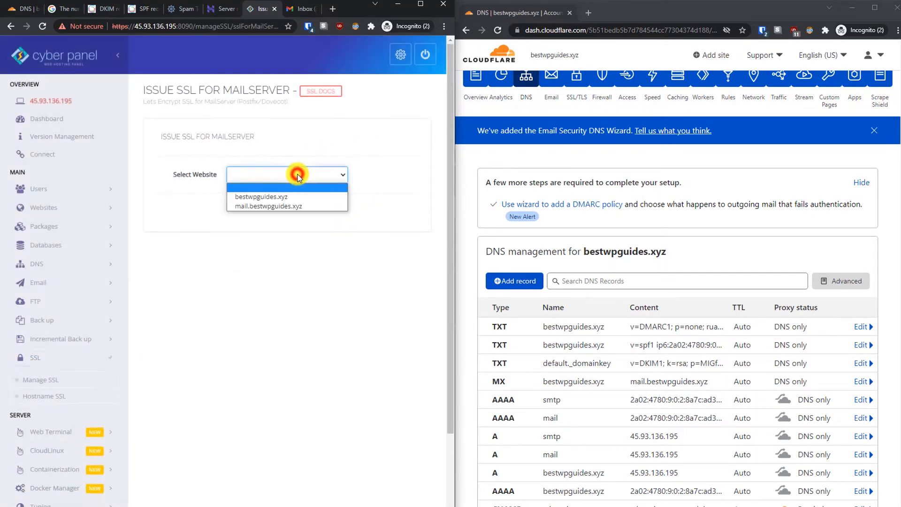
{"action": "left_click", "coordinate": [275, 206]}
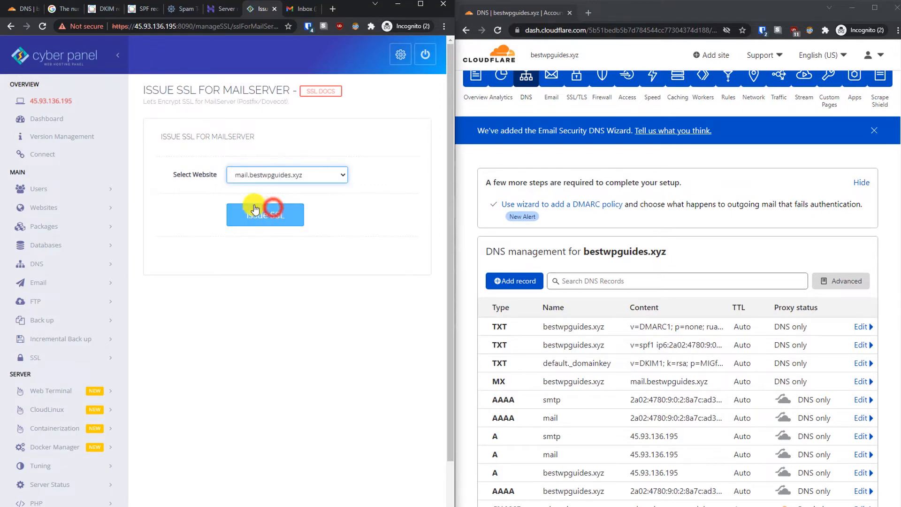
{"action": "left_click", "coordinate": [188, 196]}
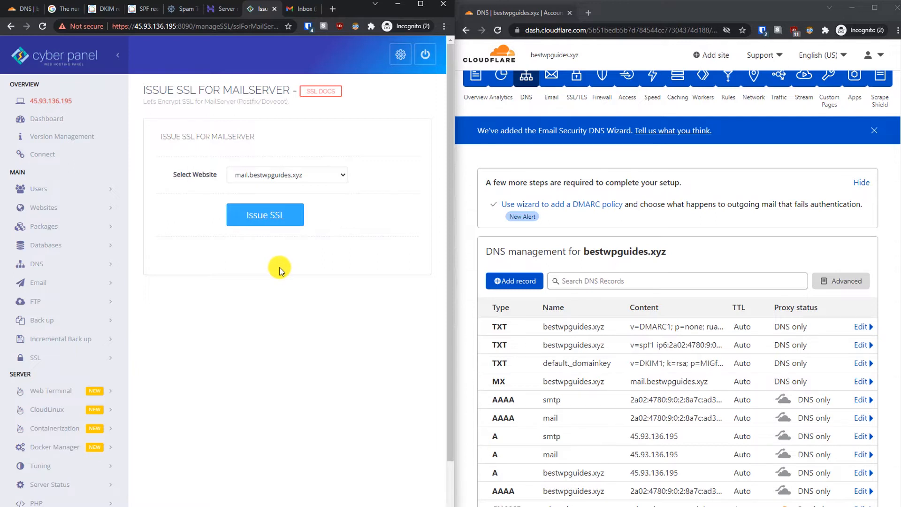
{"action": "left_click", "coordinate": [221, 10]}
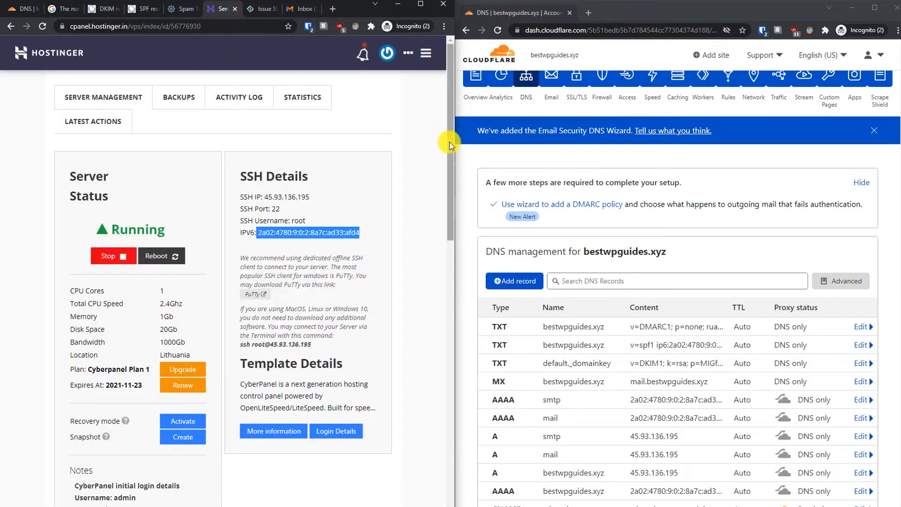
Step: Set the reverse IP for both IPv4 and IPv6 to mail.bestwpguides.xyz and save the changes
{"action": "left_click_drag", "start_coordinate": [449, 140], "coordinate": [427, 504]}
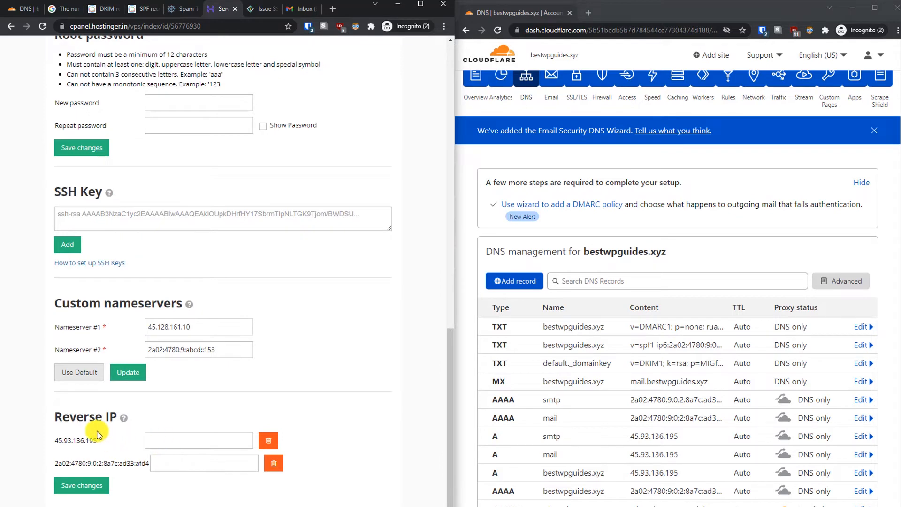
{"action": "left_click", "coordinate": [157, 440]}
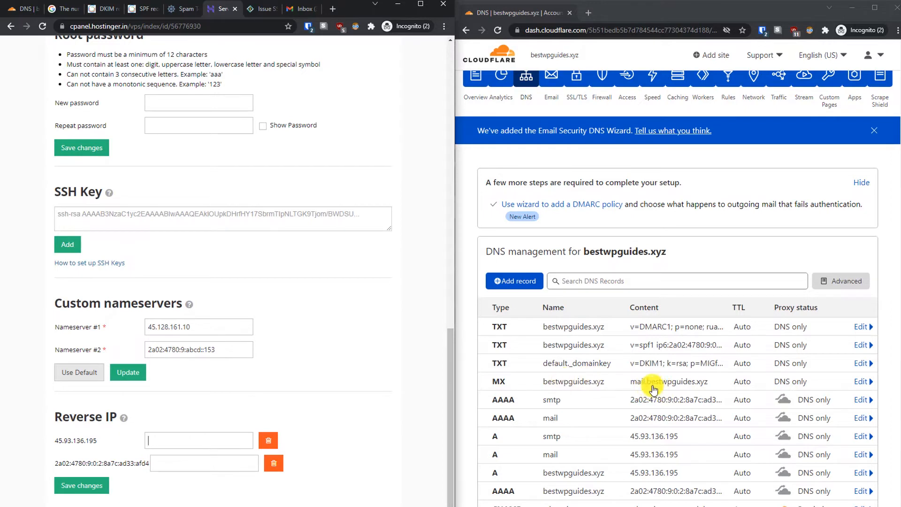
{"action": "left_click", "coordinate": [186, 434]}
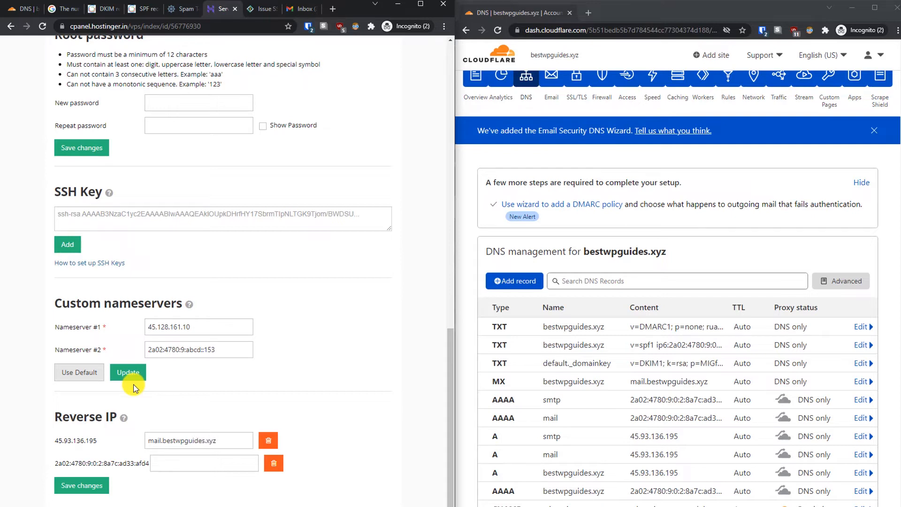
{"action": "triple_click", "coordinate": [229, 440]}
{"action": "key", "text": "ctrl+c"}
{"action": "left_click", "coordinate": [172, 463]}
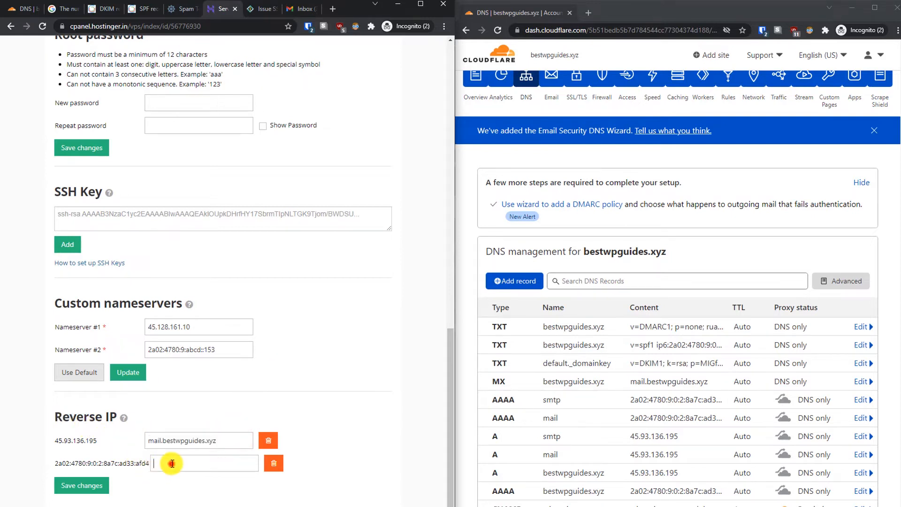
{"action": "key", "text": "ctrl+v"}
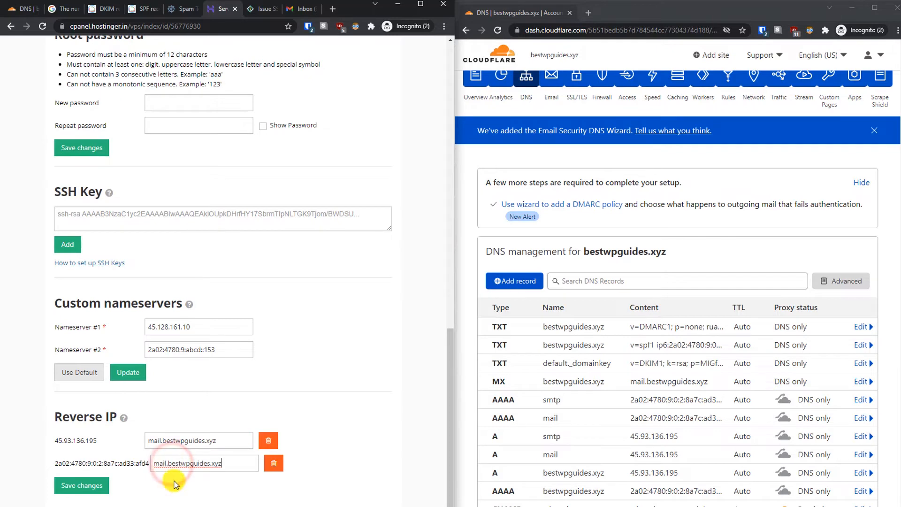
{"action": "left_click", "coordinate": [87, 493]}
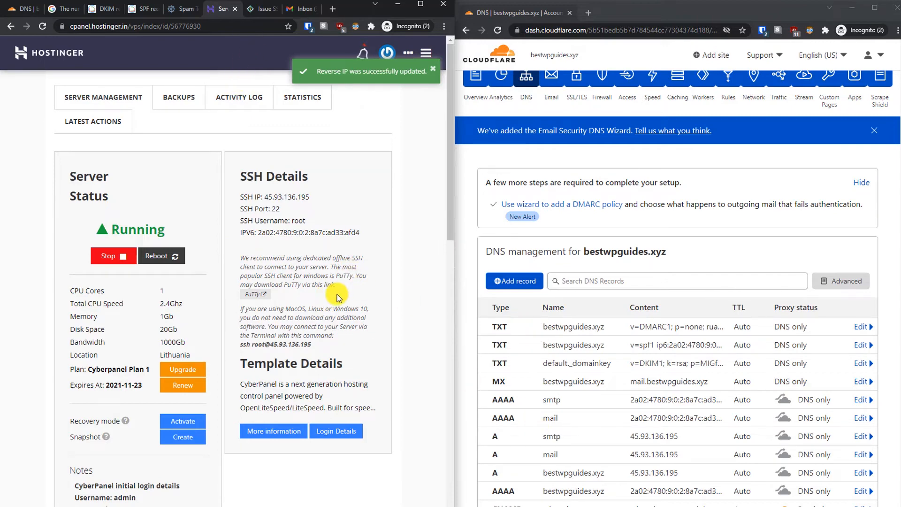
Step: Open CyberPanel's Create Email form with bestwpguides.xyz selected as the domain
{"action": "left_click", "coordinate": [259, 8]}
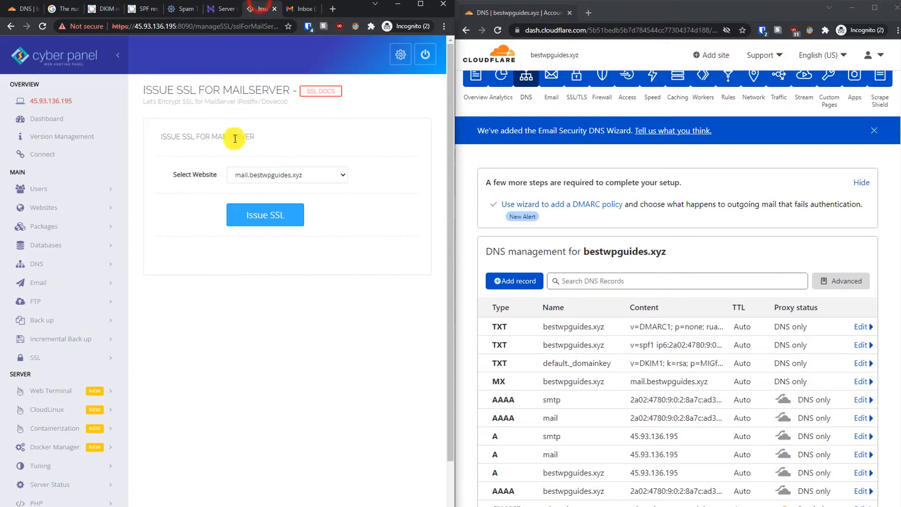
{"action": "left_click", "coordinate": [75, 288]}
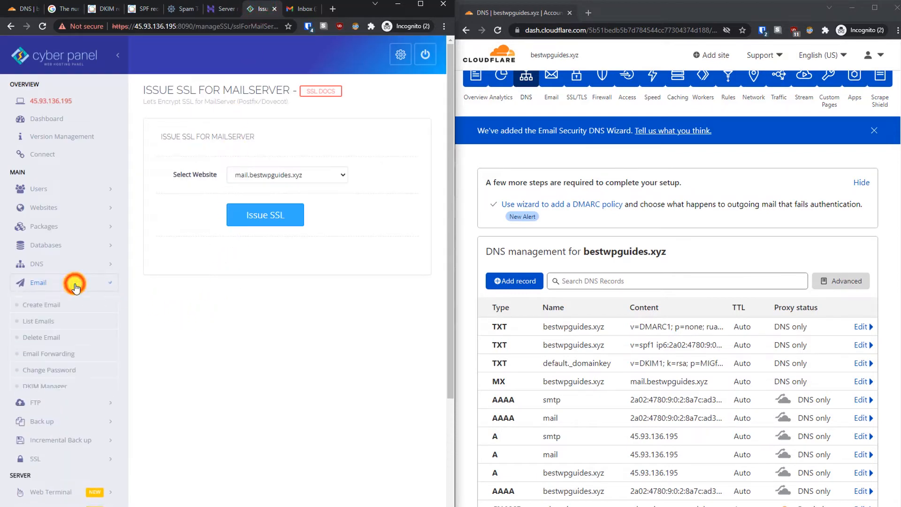
{"action": "left_click", "coordinate": [43, 306]}
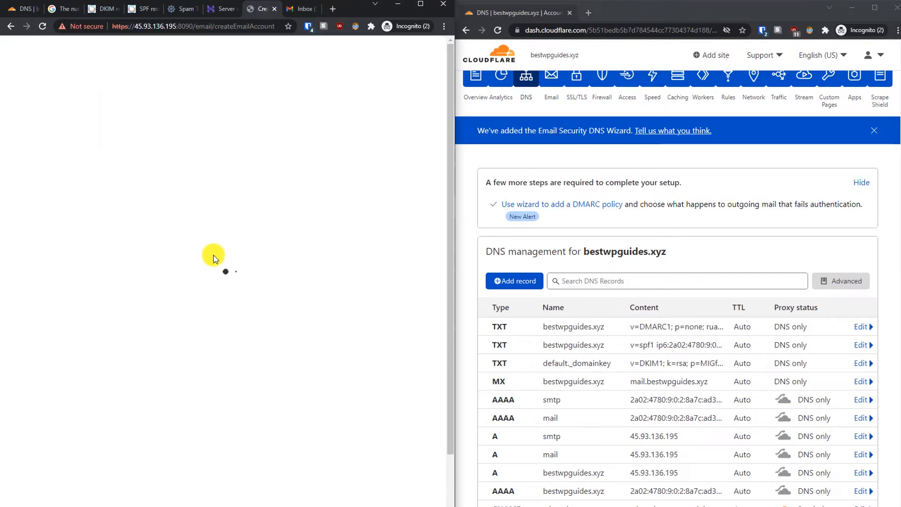
{"action": "left_click", "coordinate": [280, 175]}
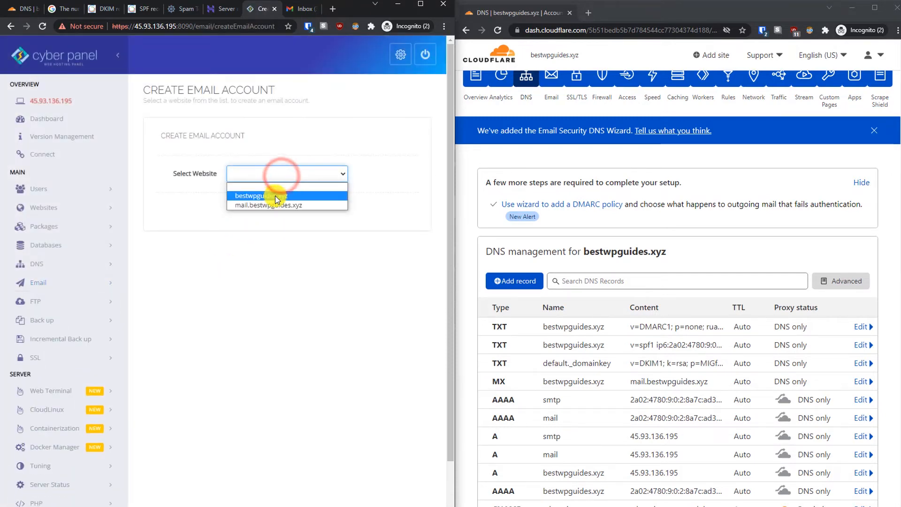
{"action": "left_click", "coordinate": [276, 194]}
{"action": "left_click", "coordinate": [241, 213]}
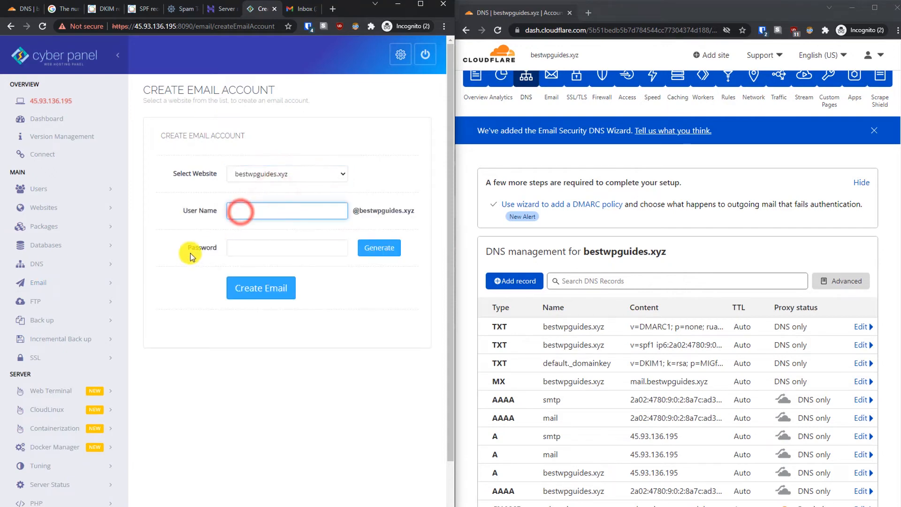
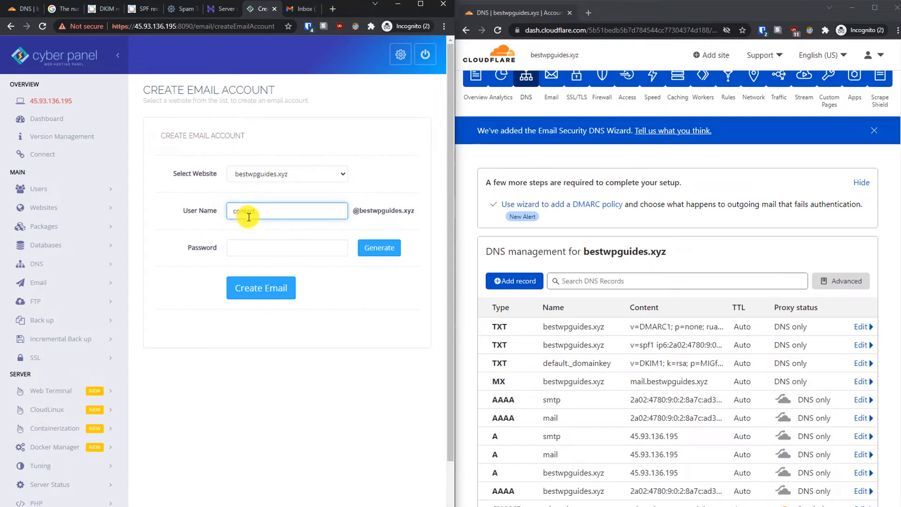
Step: Create the contact mailbox with a generated password, then go to Access Webmail
{"action": "left_click", "coordinate": [257, 249]}
{"action": "left_click", "coordinate": [388, 251]}
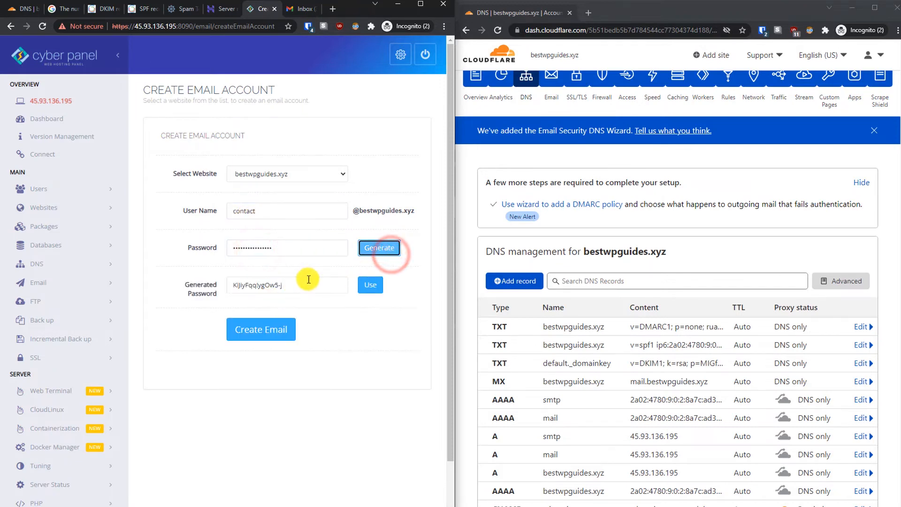
{"action": "left_click_drag", "start_coordinate": [297, 283], "coordinate": [176, 283]}
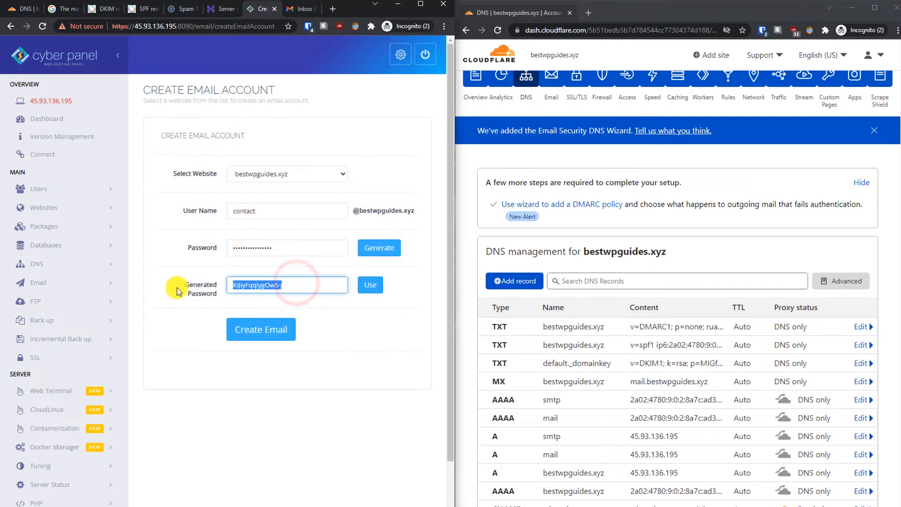
{"action": "left_click", "coordinate": [256, 339]}
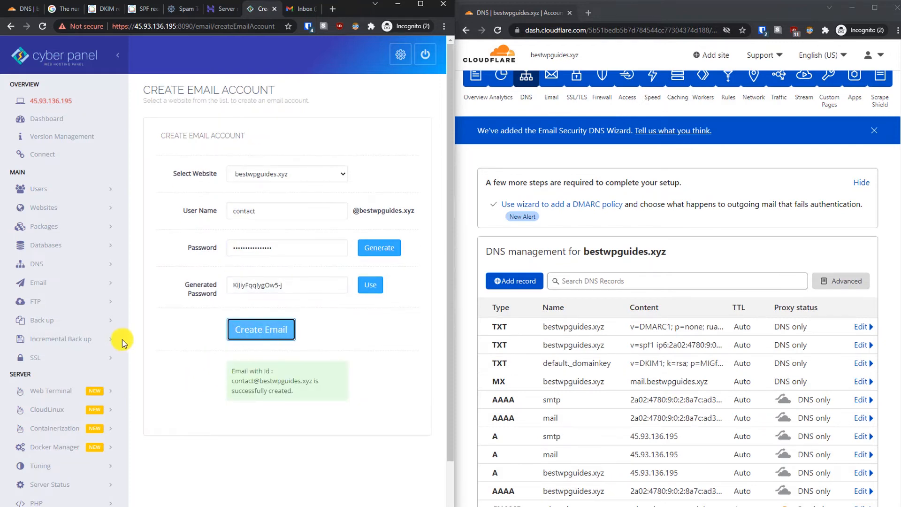
{"action": "left_click", "coordinate": [87, 280]}
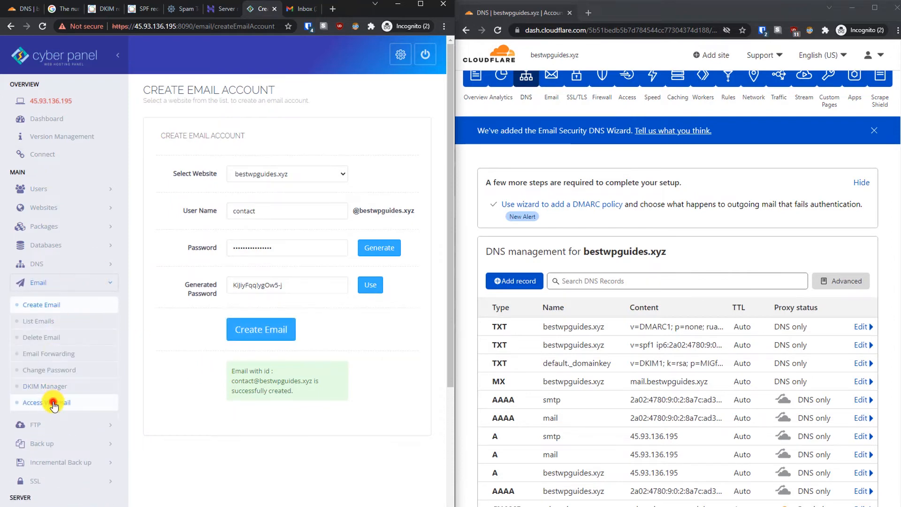
{"action": "left_click", "coordinate": [54, 402]}
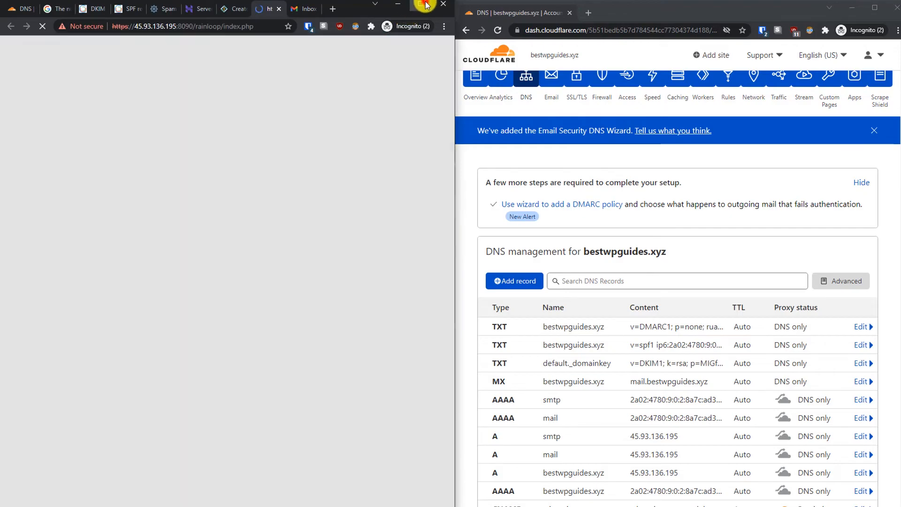
Step: Maximize the webmail window and open a blank new message, keeping the draft when prompted
{"action": "left_click", "coordinate": [421, 4]}
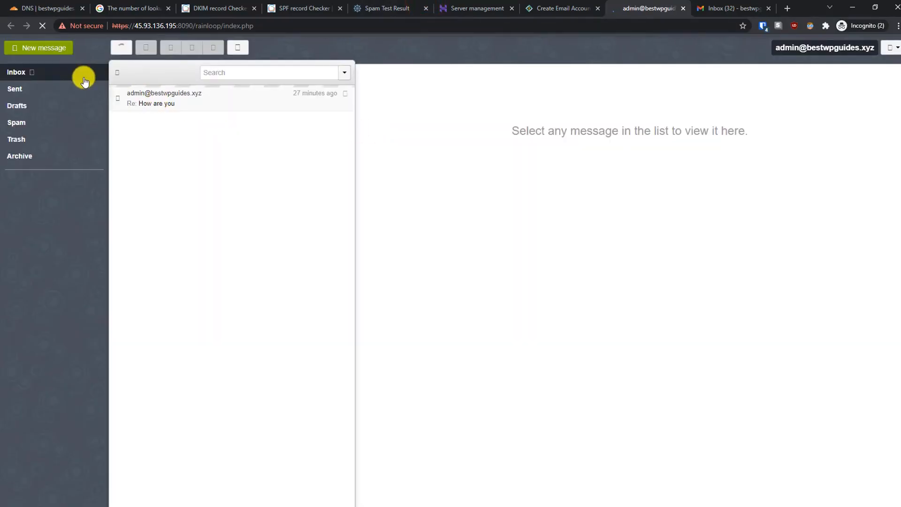
{"action": "left_click", "coordinate": [57, 48]}
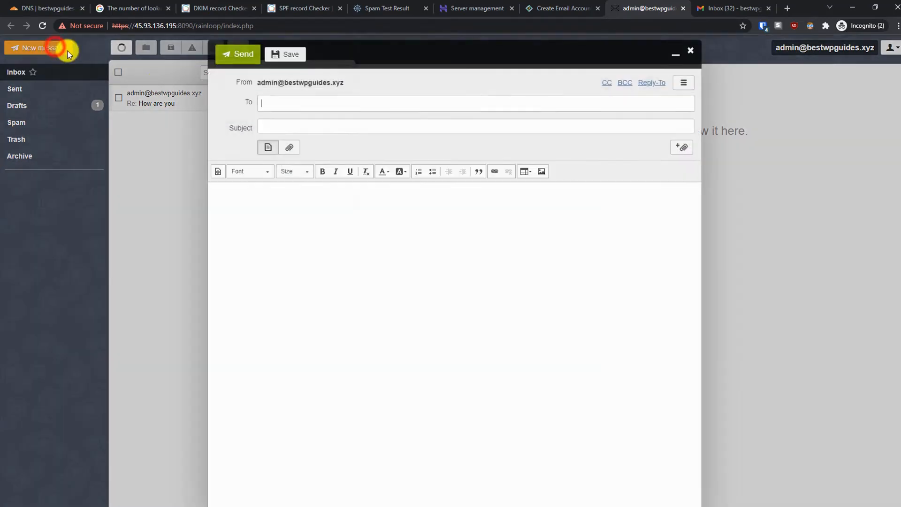
{"action": "right_click", "coordinate": [284, 103]}
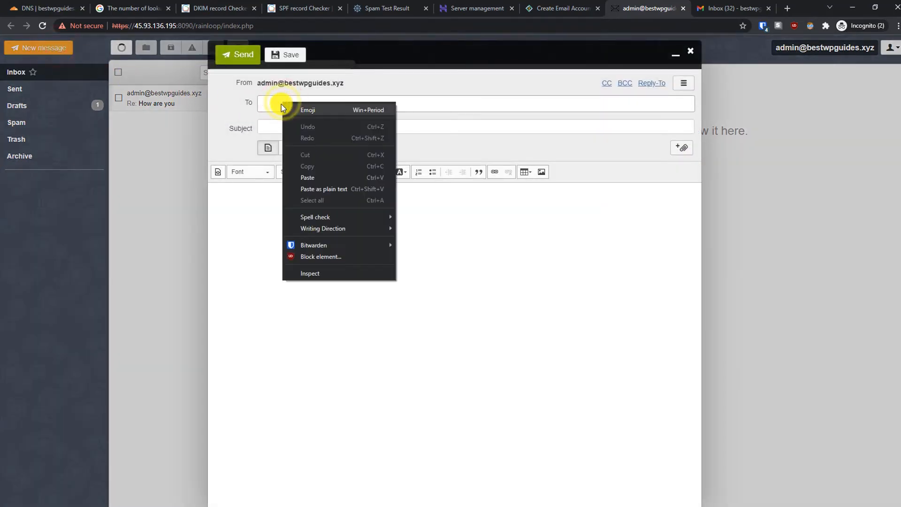
{"action": "left_click", "coordinate": [281, 103]}
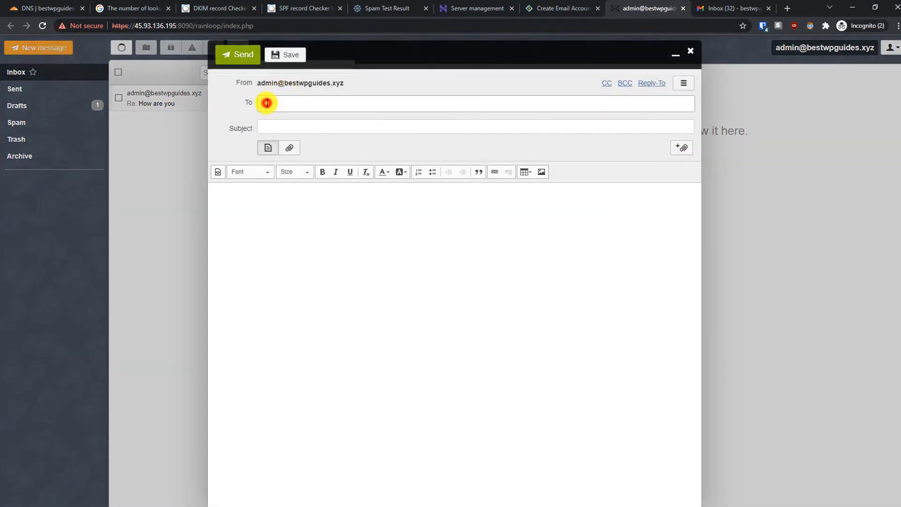
{"action": "left_click", "coordinate": [690, 50]}
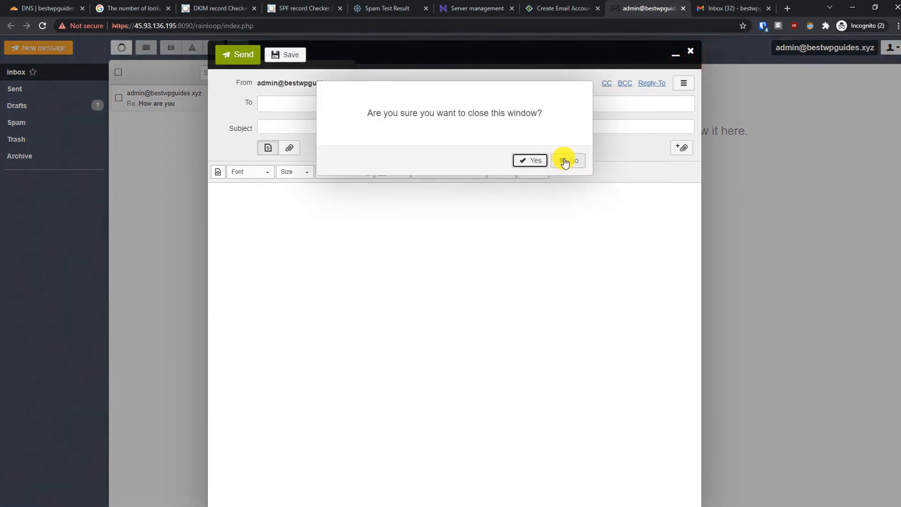
{"action": "left_click", "coordinate": [565, 162]}
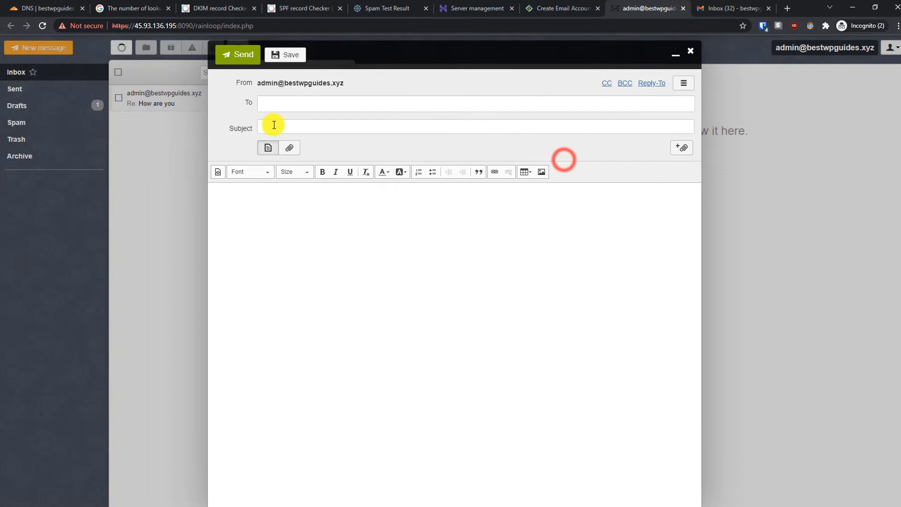
{"action": "left_click", "coordinate": [286, 101]}
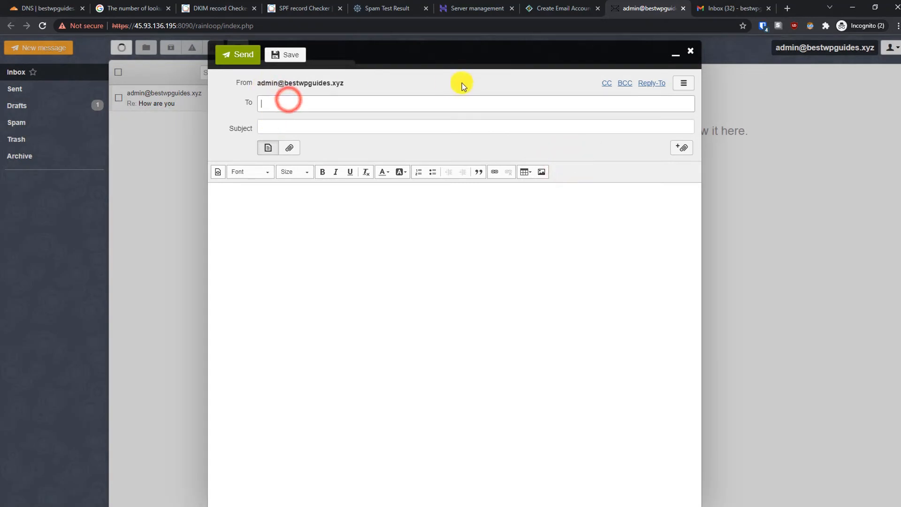
{"action": "left_click", "coordinate": [270, 253]}
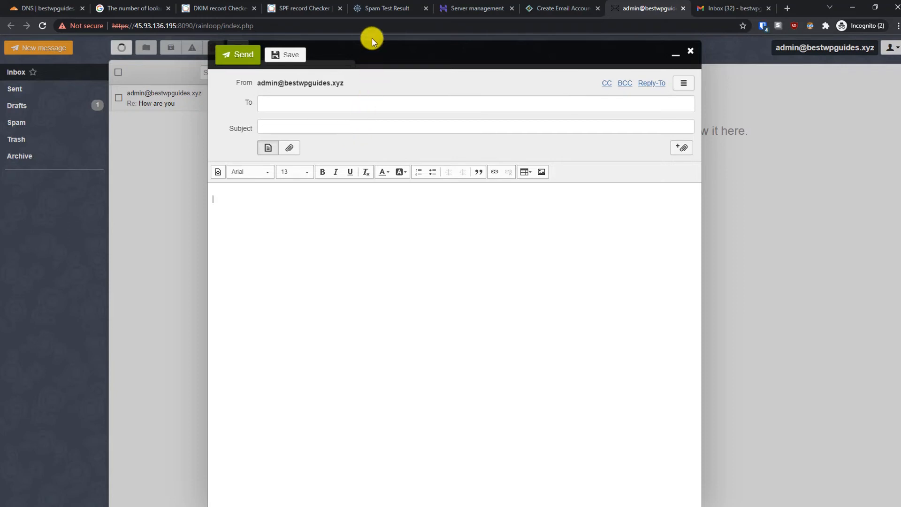
{"action": "left_click", "coordinate": [377, 11]}
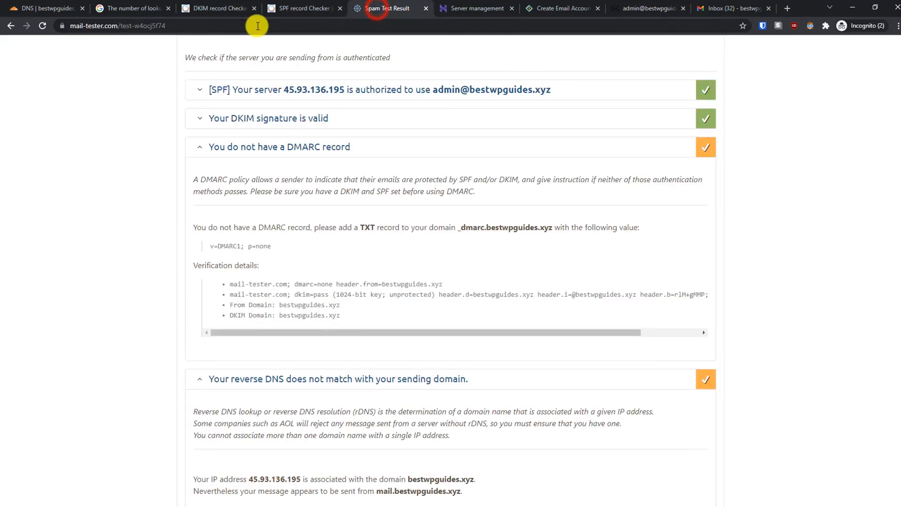
Step: Reload Mail-Tester's home page without the old test id and copy the fresh test address
{"action": "left_click", "coordinate": [118, 27]}
{"action": "left_click_drag", "start_coordinate": [159, 26], "coordinate": [298, 27]}
{"action": "key", "text": "BackSpace"}
{"action": "key", "text": "Return"}
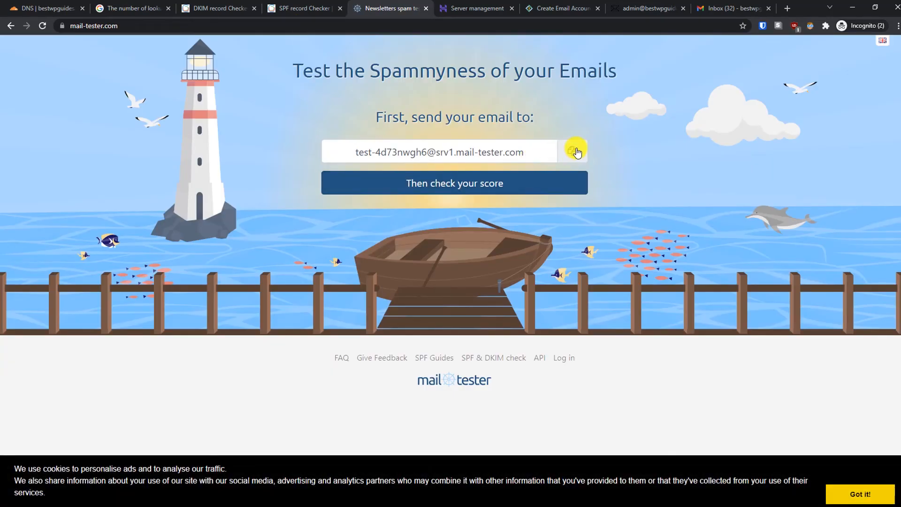
{"action": "left_click", "coordinate": [575, 151]}
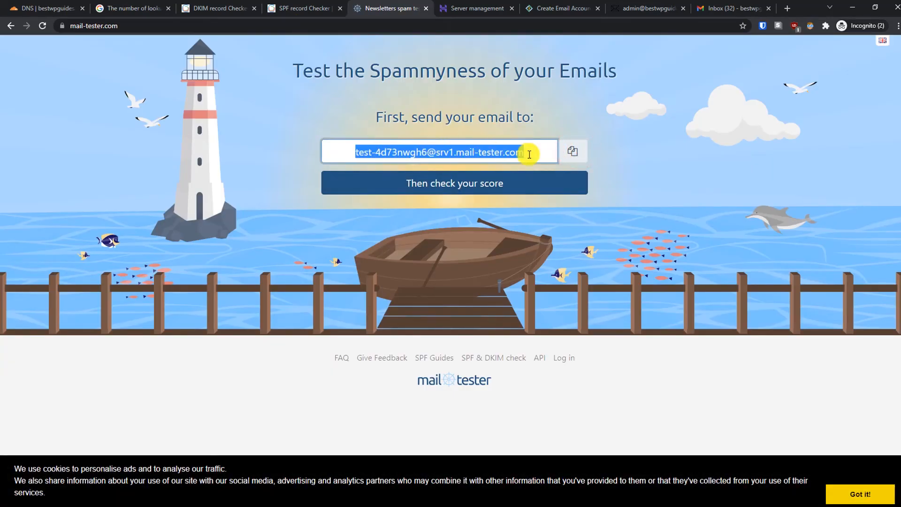
{"action": "left_click", "coordinate": [627, 9]}
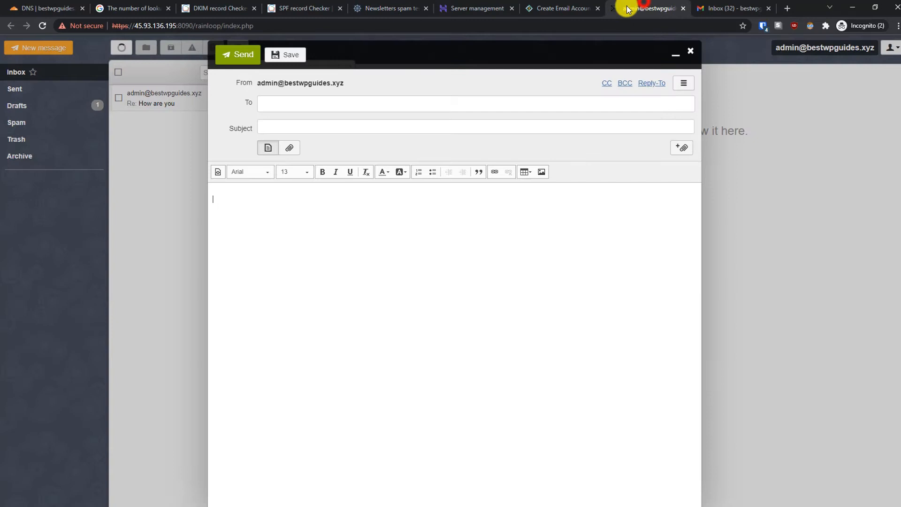
Step: Send 'Hello this is a test email' to the pasted Mail-Tester address, also pasted in the body
{"action": "left_click", "coordinate": [427, 99]}
{"action": "right_click", "coordinate": [430, 103]}
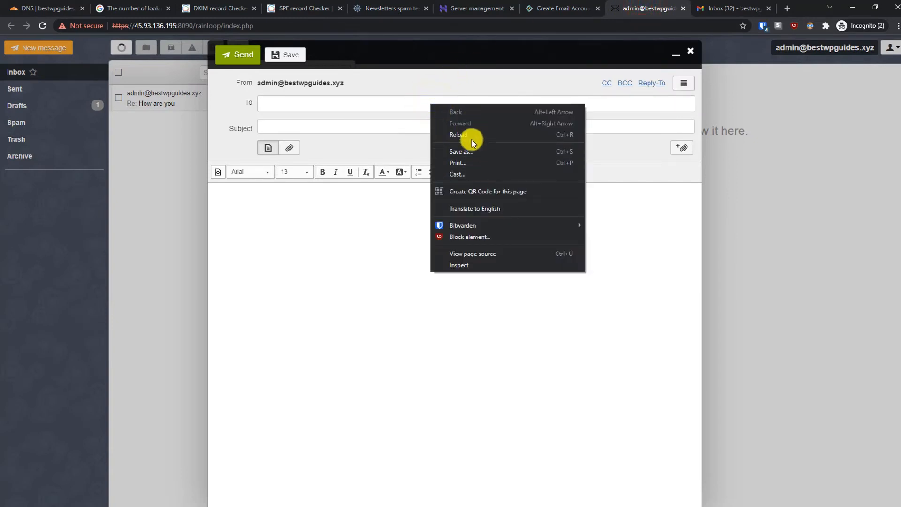
{"action": "left_click", "coordinate": [332, 99]}
{"action": "right_click", "coordinate": [338, 103]}
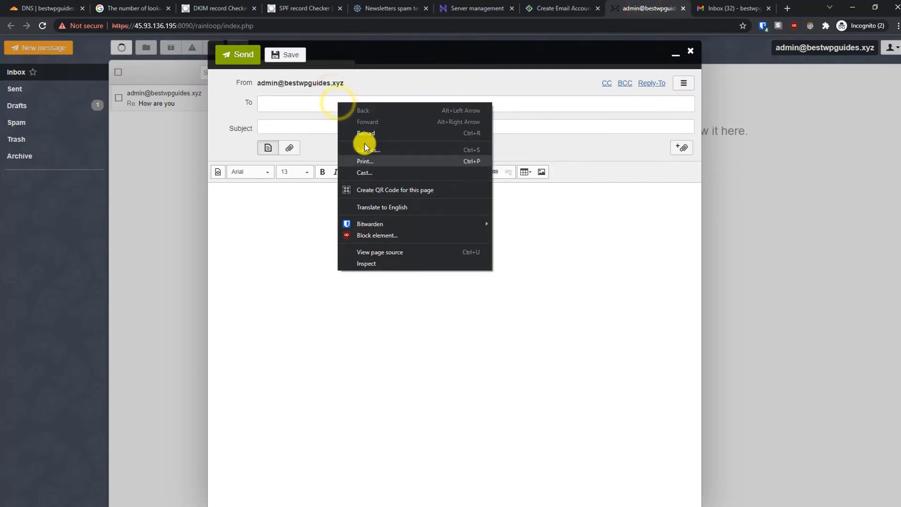
{"action": "left_click", "coordinate": [316, 101]}
{"action": "key", "text": "ctrl+v"}
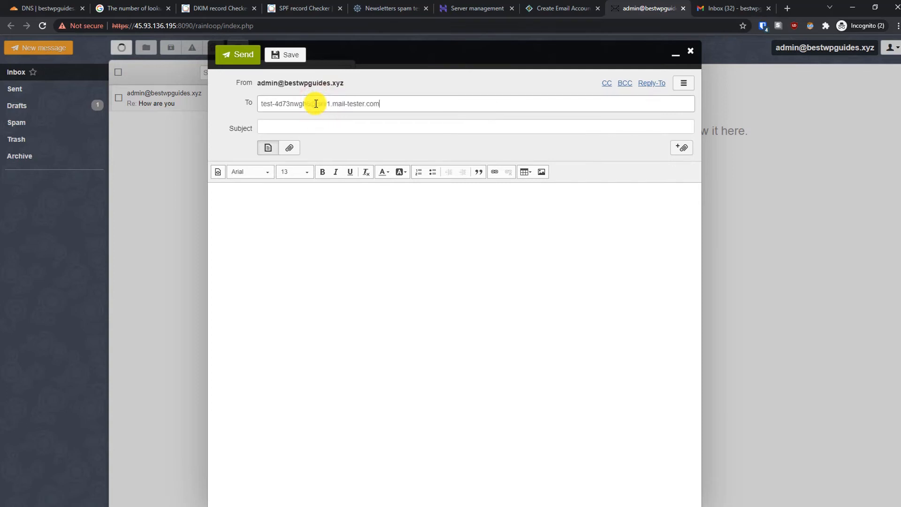
{"action": "left_click", "coordinate": [320, 126]}
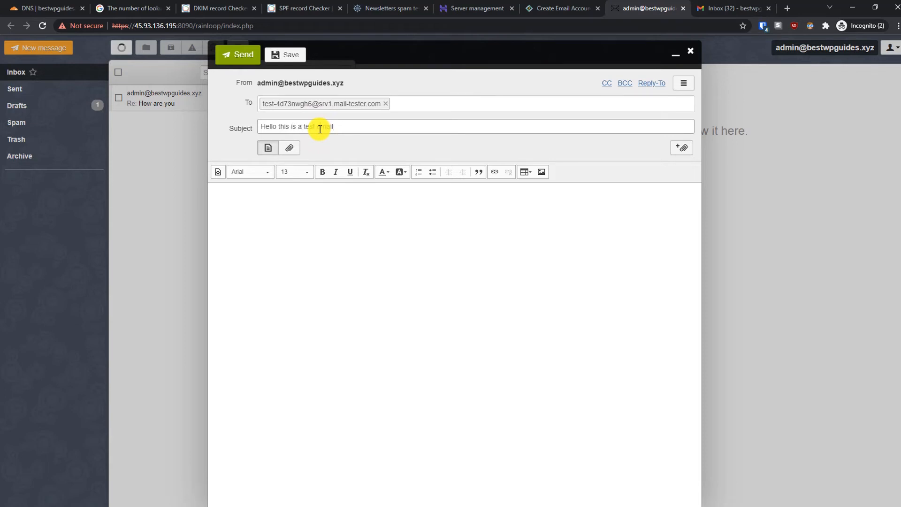
{"action": "left_click", "coordinate": [282, 294]}
{"action": "key", "text": "ctrl+v"}
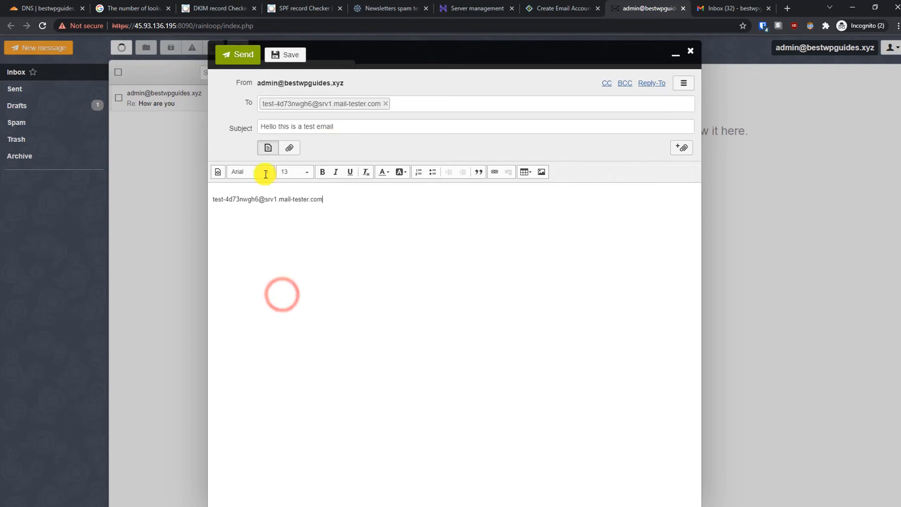
{"action": "left_click", "coordinate": [247, 58]}
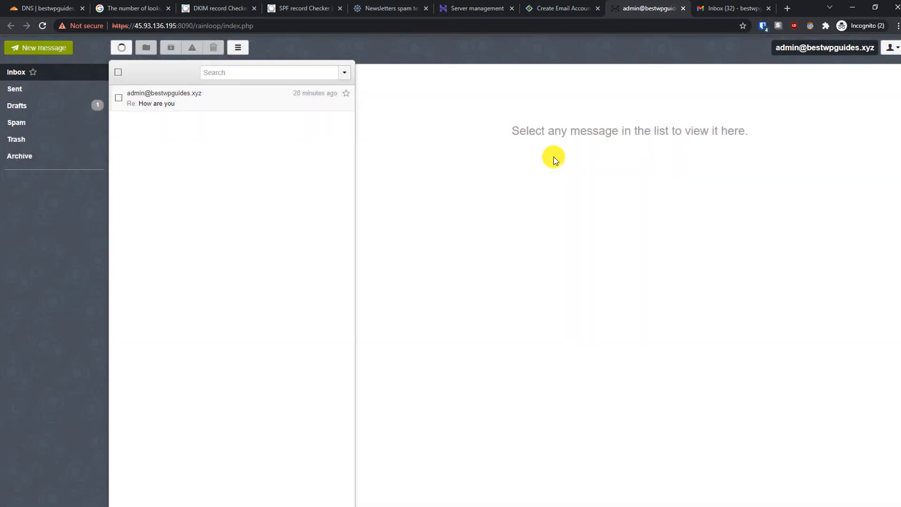
Step: Check the Mail-Tester score, find the 3-free-tests daily limit reached, and return to webmail
{"action": "left_click", "coordinate": [394, 8]}
{"action": "left_click", "coordinate": [451, 187]}
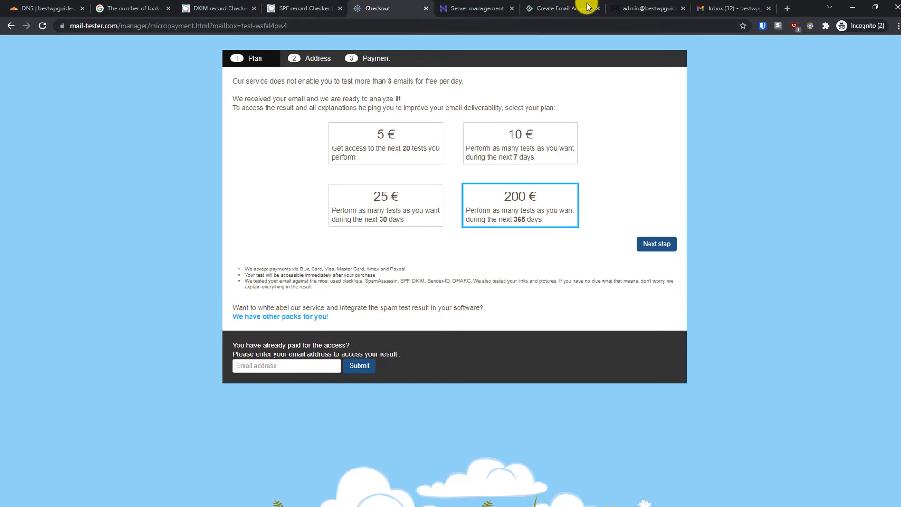
{"action": "left_click", "coordinate": [631, 7]}
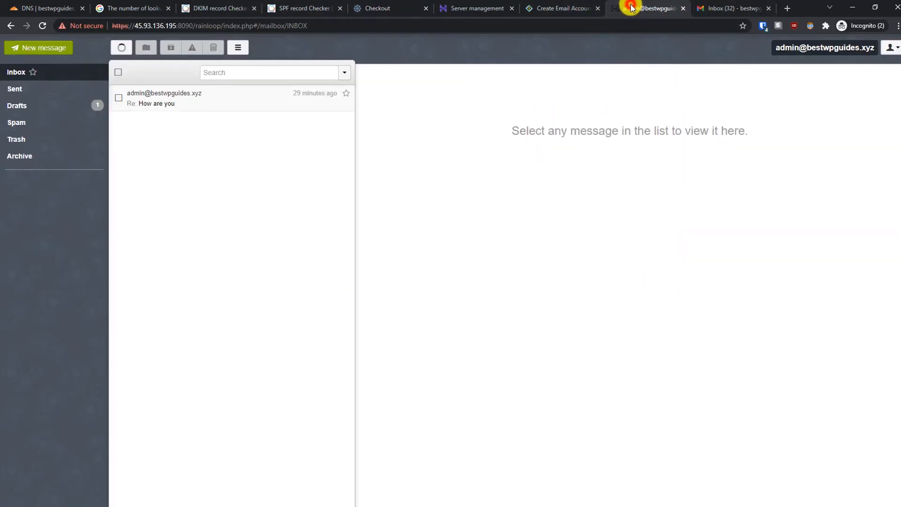
Step: Send a new 'Hello this is a test email' message with matching body text to the site's Gmail address
{"action": "left_click", "coordinate": [21, 46]}
{"action": "left_click", "coordinate": [317, 104]}
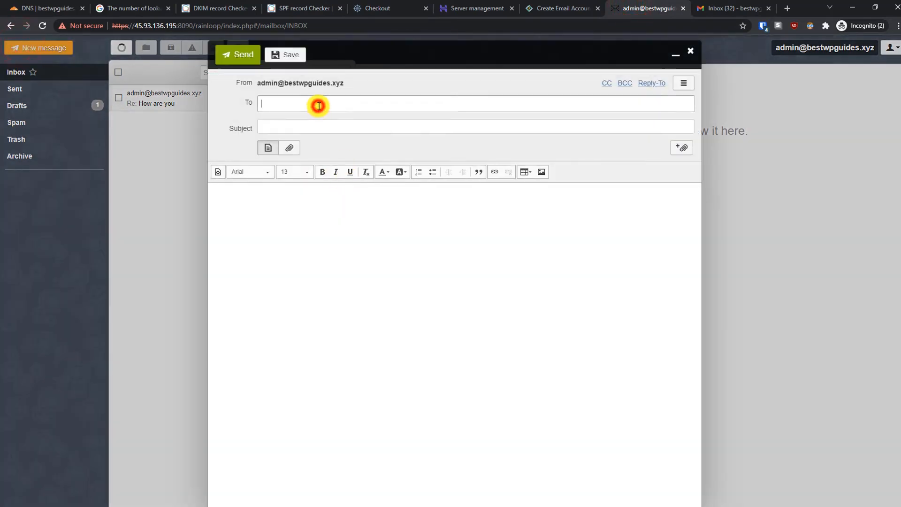
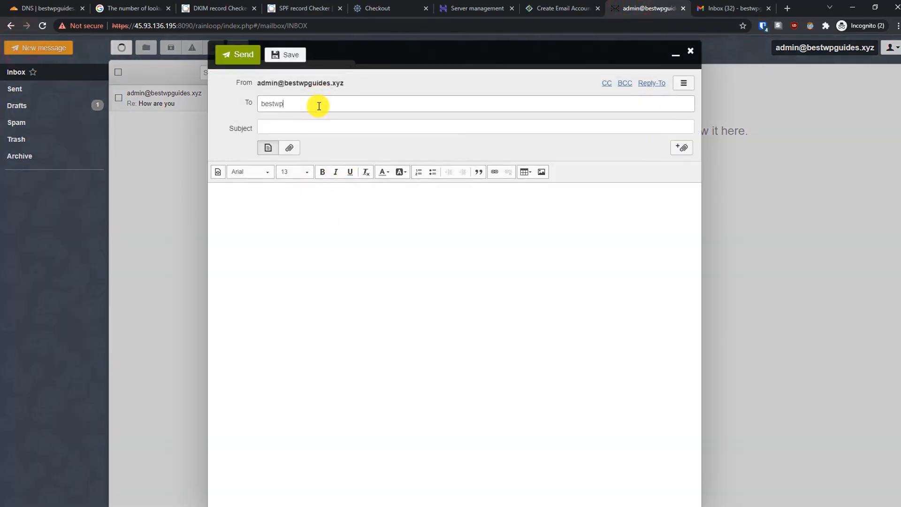
{"action": "key", "text": "Tab"}
{"action": "type", "text": "He"}
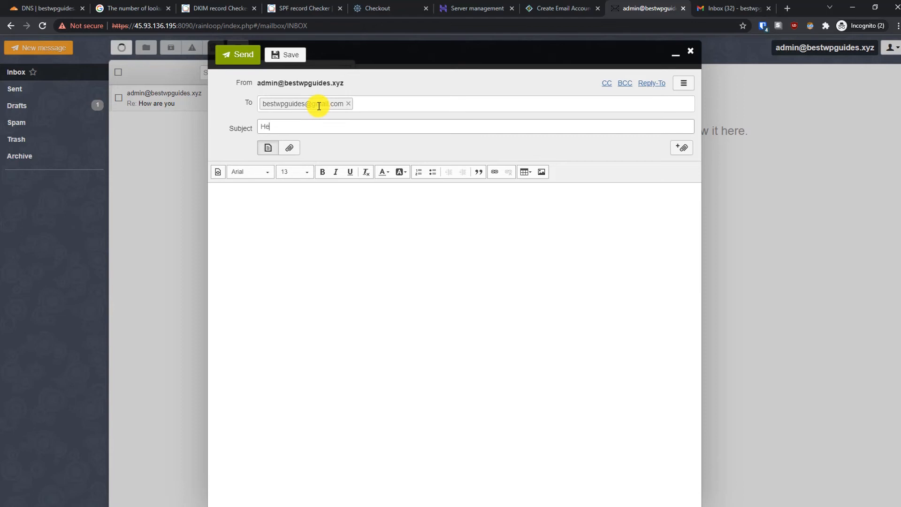
{"action": "type", "text": "llo this is"}
{"action": "key", "text": "BackSpace"}
{"action": "key", "text": "BackSpace"}
{"action": "type", "text": "s is a test email"}
{"action": "key", "text": "Tab"}
{"action": "left_click", "coordinate": [264, 286]}
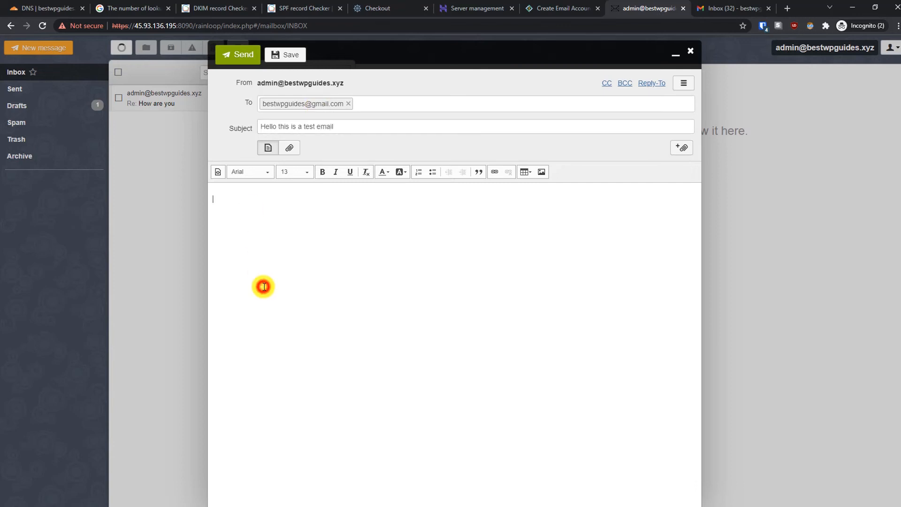
{"action": "type", "text": "Hello this is a test email"}
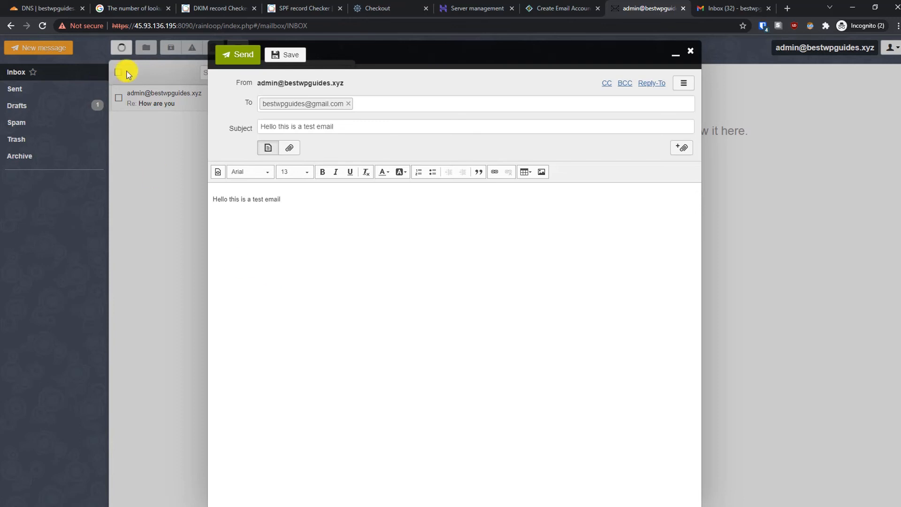
{"action": "left_click", "coordinate": [238, 55]}
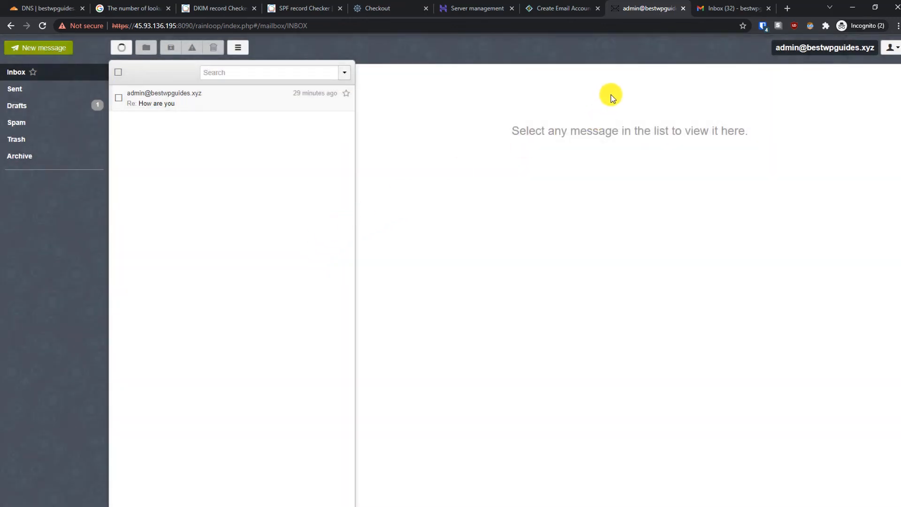
Step: In the Gmail inbox, refresh and open the received test email
{"action": "left_click", "coordinate": [700, 10]}
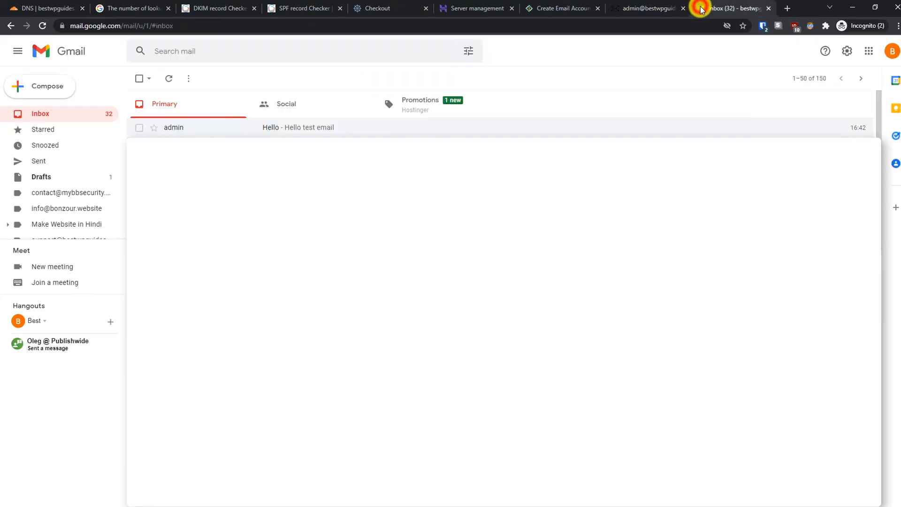
{"action": "left_click", "coordinate": [49, 118]}
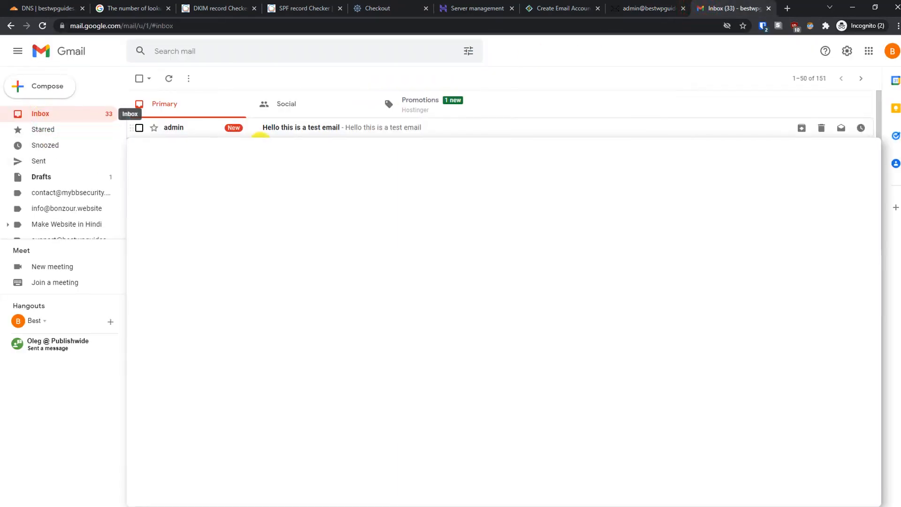
{"action": "left_click", "coordinate": [365, 132]}
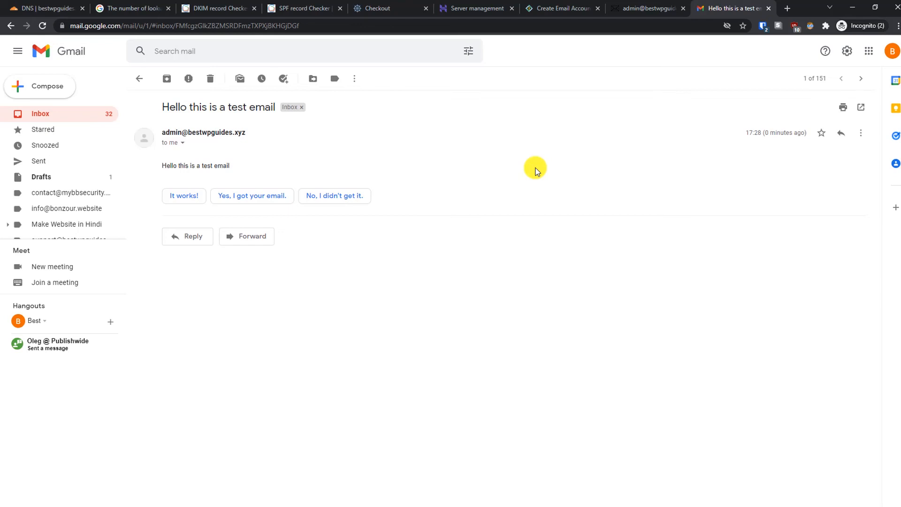
Step: Show the email's original message, cancelling the accidentally opened phishing report along the way
{"action": "left_click", "coordinate": [861, 132]}
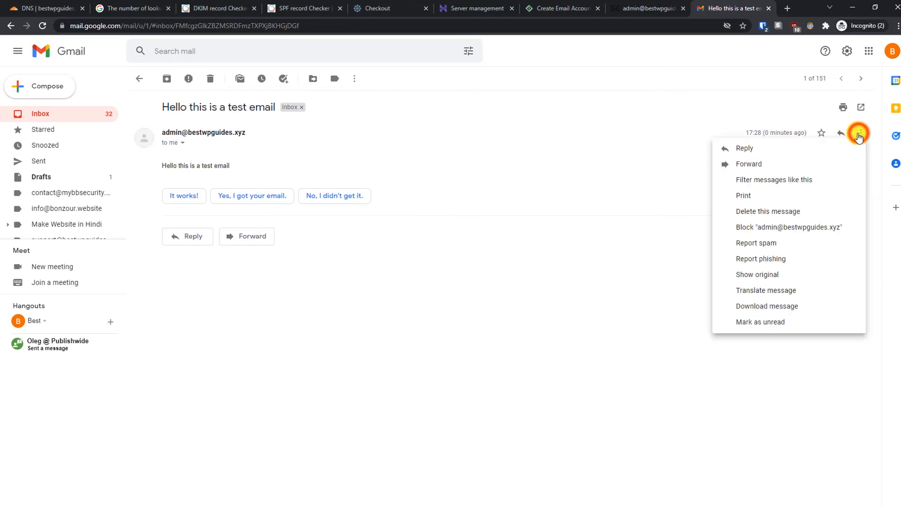
{"action": "left_click", "coordinate": [764, 259]}
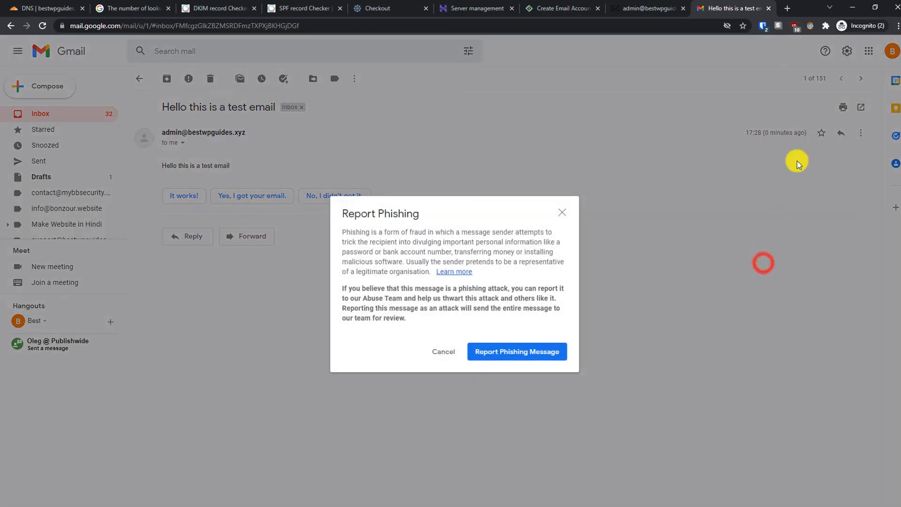
{"action": "left_click", "coordinate": [444, 351]}
{"action": "left_click", "coordinate": [861, 133]}
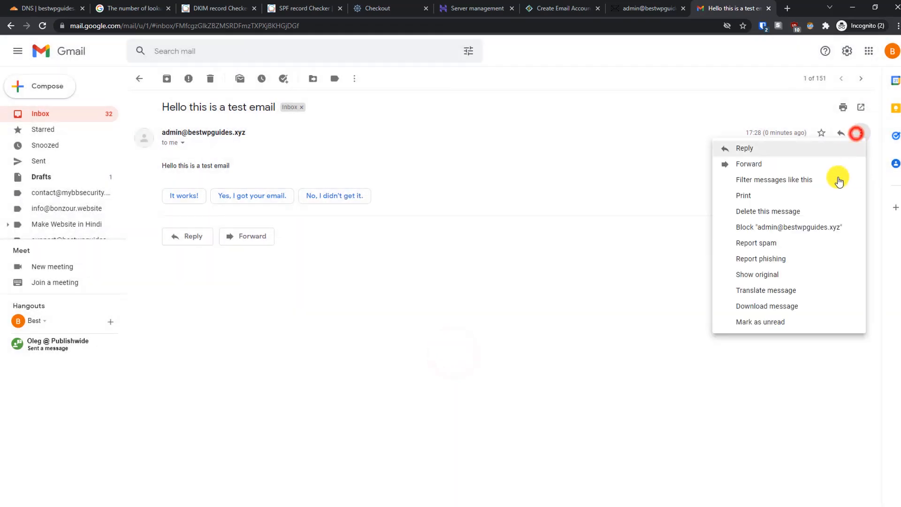
{"action": "left_click", "coordinate": [778, 275]}
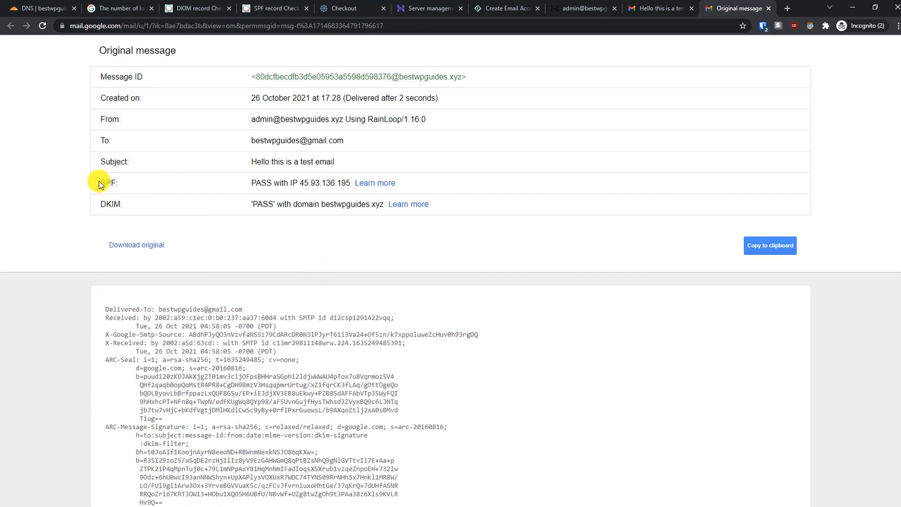
Step: Highlight the header lines showing dkim=pass and spf=pass for bestwpguides.xyz, then return to CyberPanel
{"action": "left_click_drag", "start_coordinate": [99, 183], "coordinate": [98, 208]}
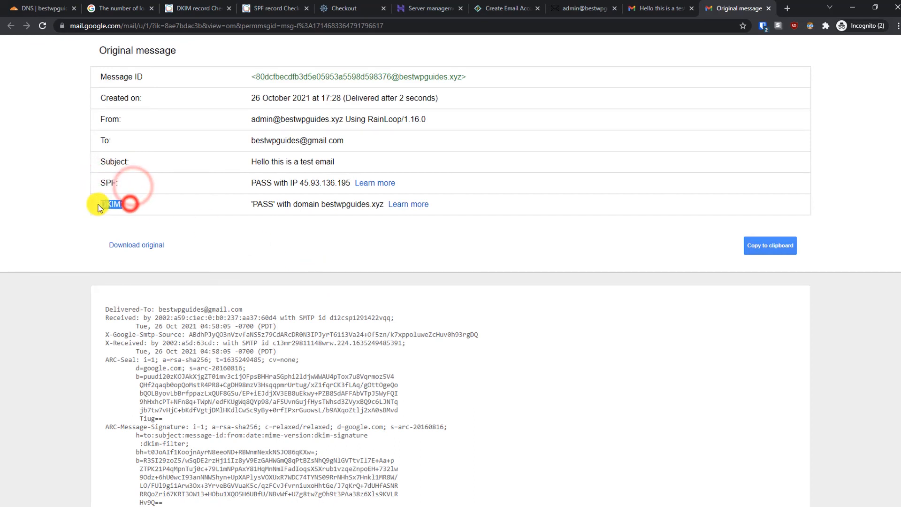
{"action": "left_click", "coordinate": [187, 216]}
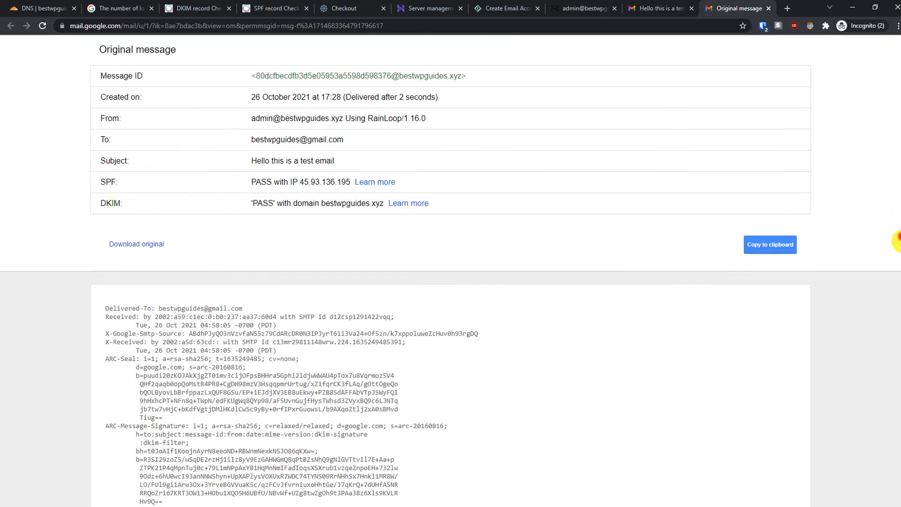
{"action": "scroll", "coordinate": [885, 318], "scroll_direction": "down", "scroll_amount": 4}
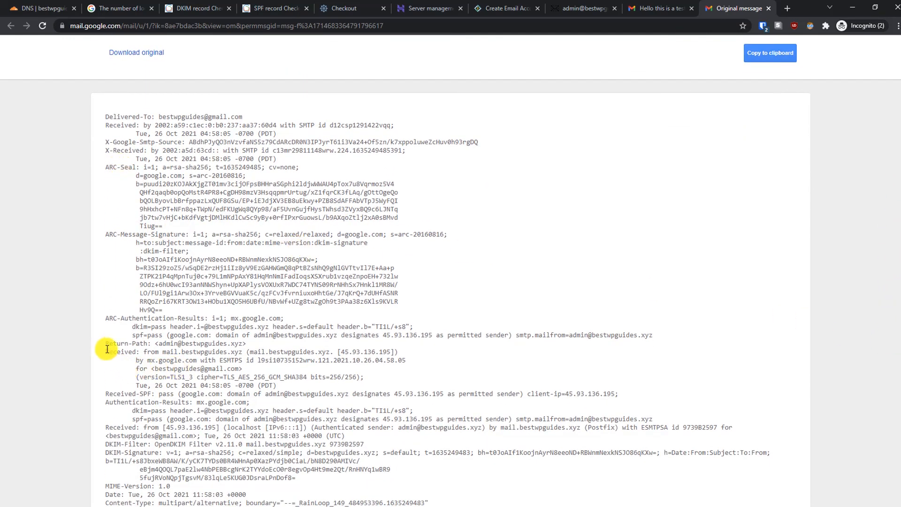
{"action": "left_click_drag", "start_coordinate": [105, 318], "coordinate": [662, 337]}
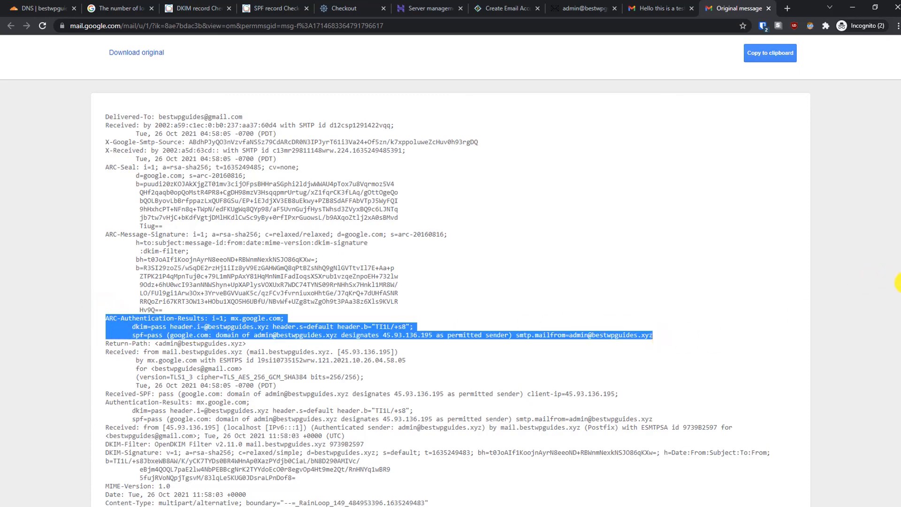
{"action": "scroll", "coordinate": [897, 283], "scroll_direction": "up", "scroll_amount": 4}
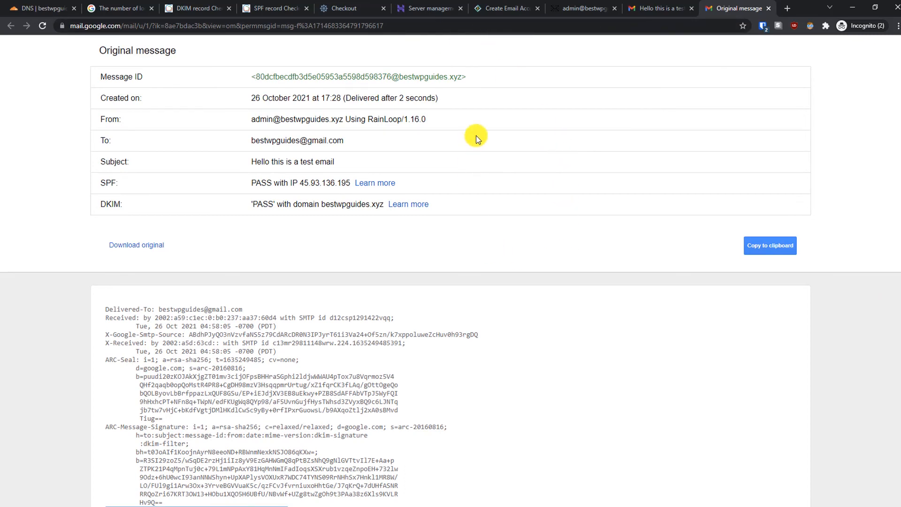
{"action": "left_click", "coordinate": [510, 11]}
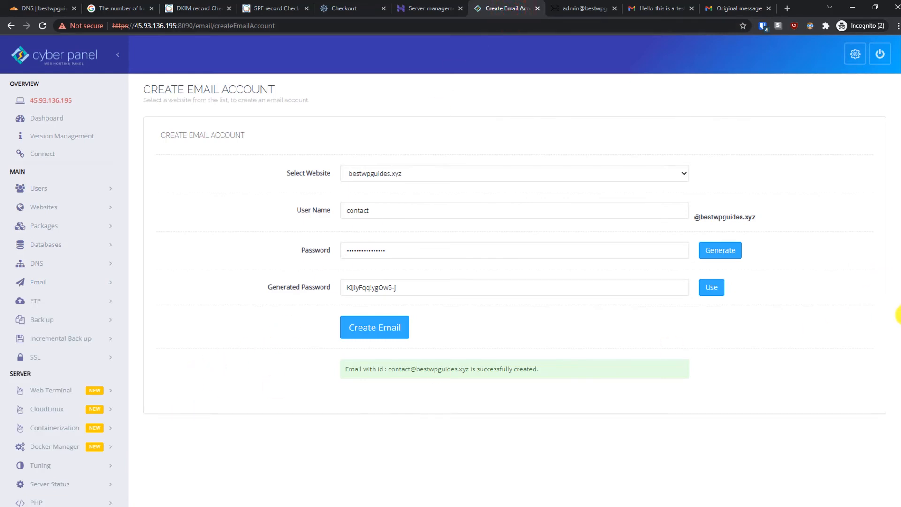
Step: Open SpamAssassin under the Mail Settings sidebar menu; it reports SpamAssassin is not installed
{"action": "scroll", "coordinate": [897, 315], "scroll_direction": "down", "scroll_amount": 2}
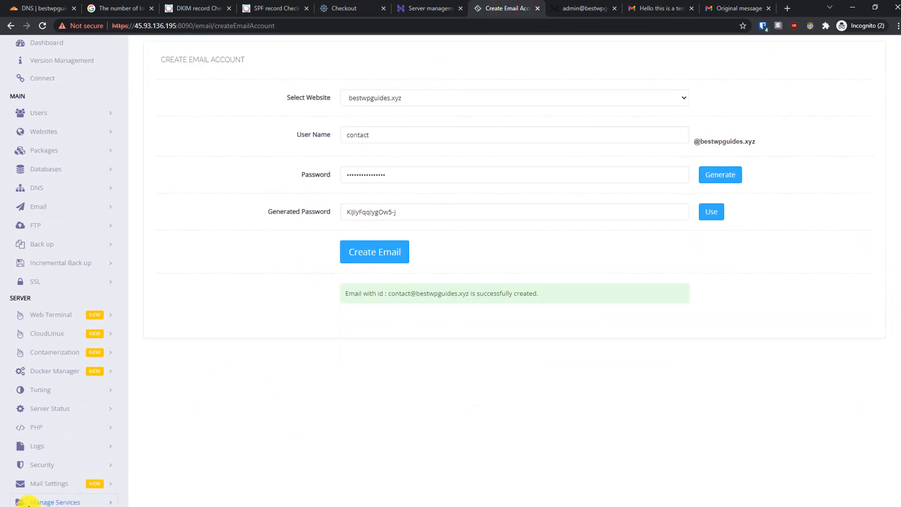
{"action": "left_click", "coordinate": [60, 485]}
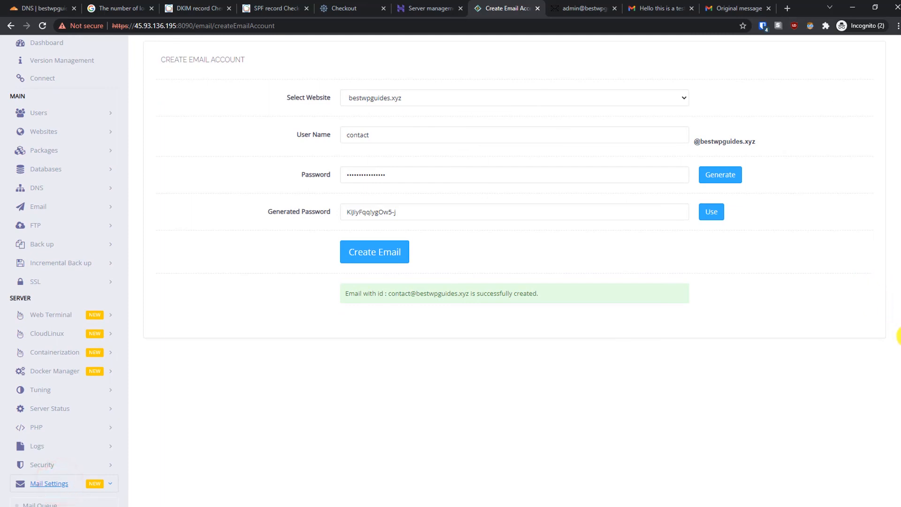
{"action": "left_click_drag", "start_coordinate": [900, 336], "coordinate": [898, 436]}
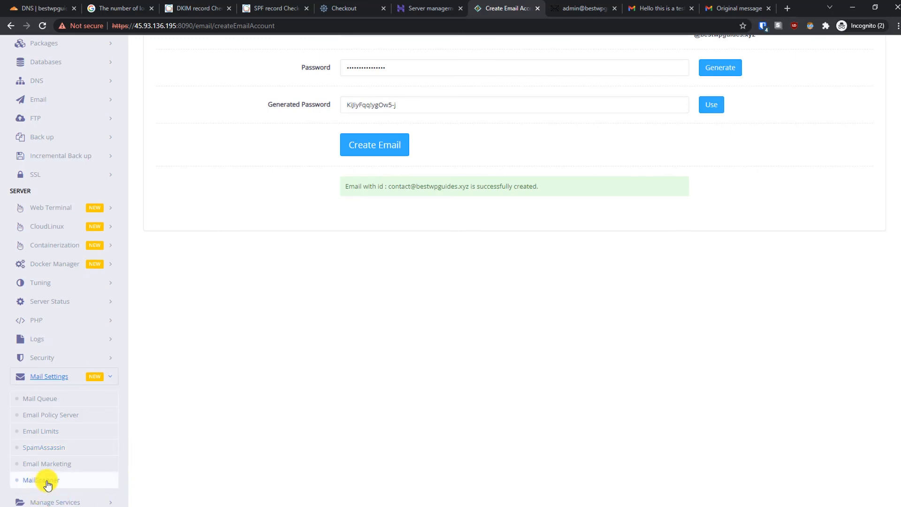
{"action": "left_click", "coordinate": [41, 447]}
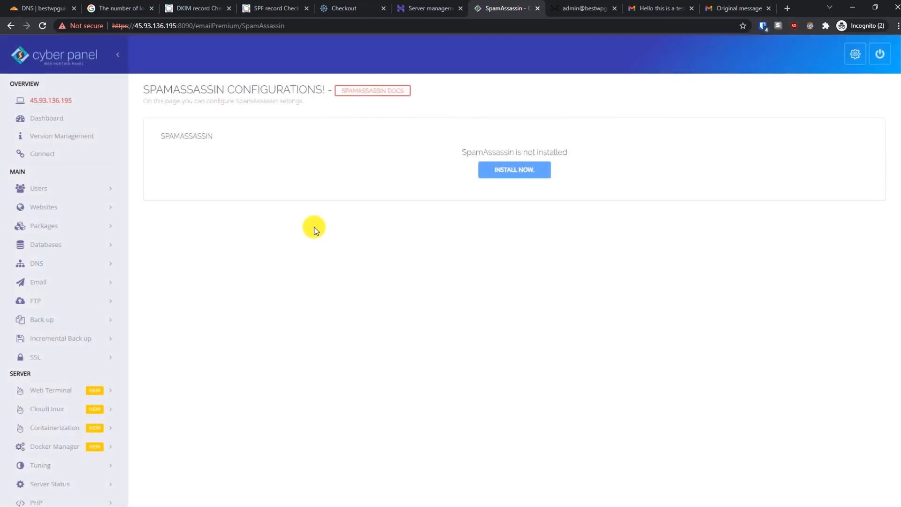
Step: Go to the MailScanner page under Mail Settings and choose Install Now
{"action": "scroll", "coordinate": [889, 259], "scroll_direction": "down", "scroll_amount": 2}
{"action": "scroll", "coordinate": [891, 238], "scroll_direction": "up", "scroll_amount": 2}
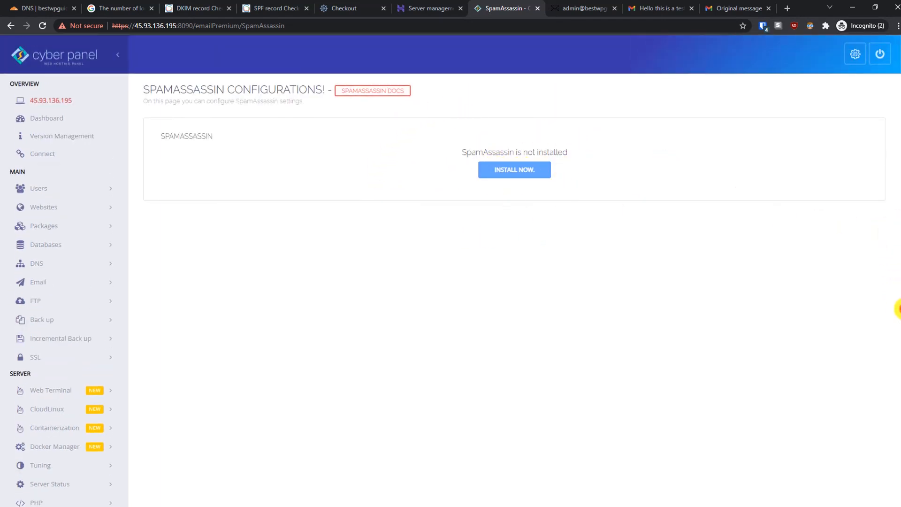
{"action": "left_click_drag", "start_coordinate": [895, 307], "coordinate": [881, 432]}
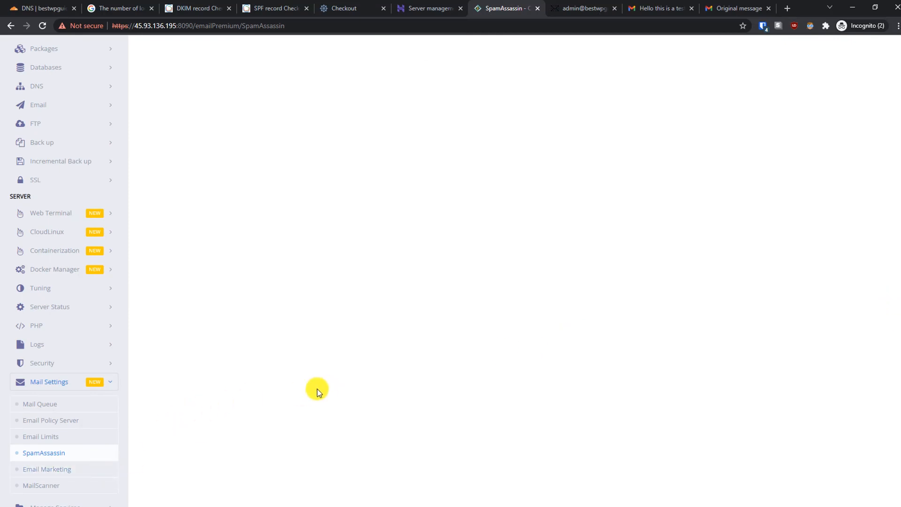
{"action": "left_click", "coordinate": [42, 488]}
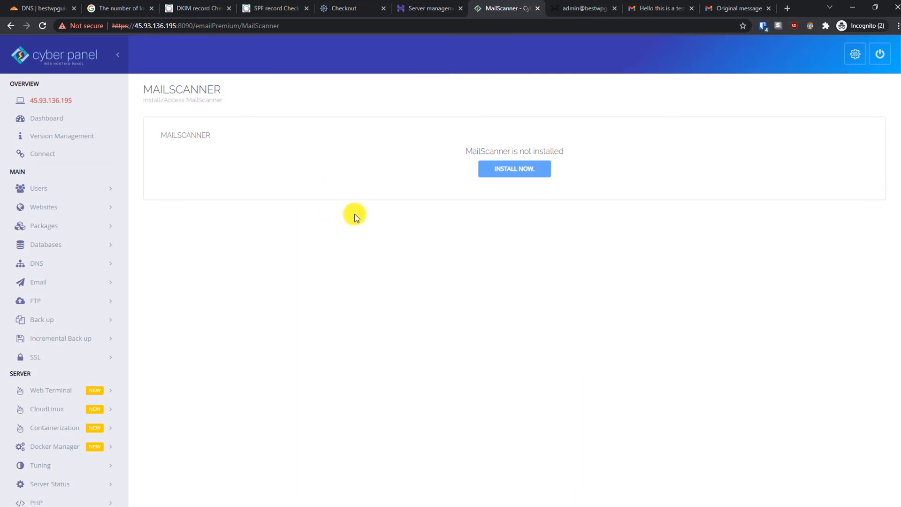
{"action": "left_click", "coordinate": [513, 180]}
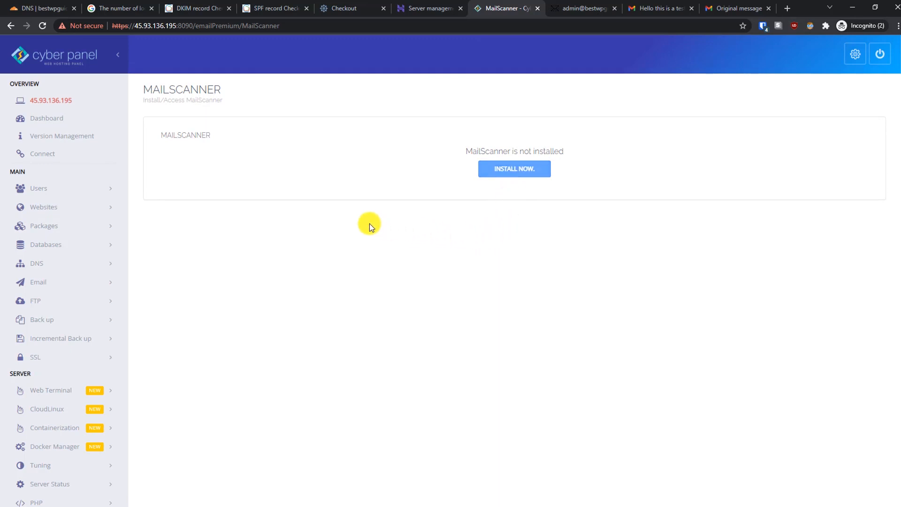